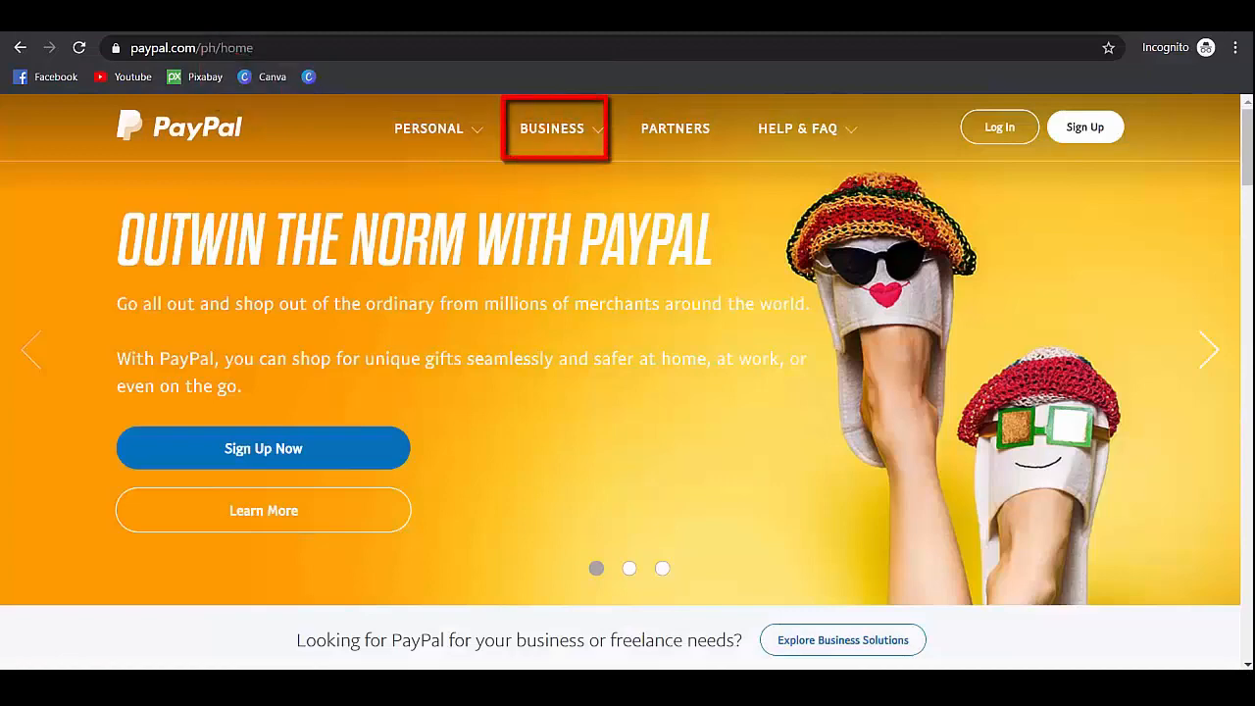
# Step: Show PayPal's Business offerings on the way to logging in to the account dashboard
pyautogui.click(552, 128)
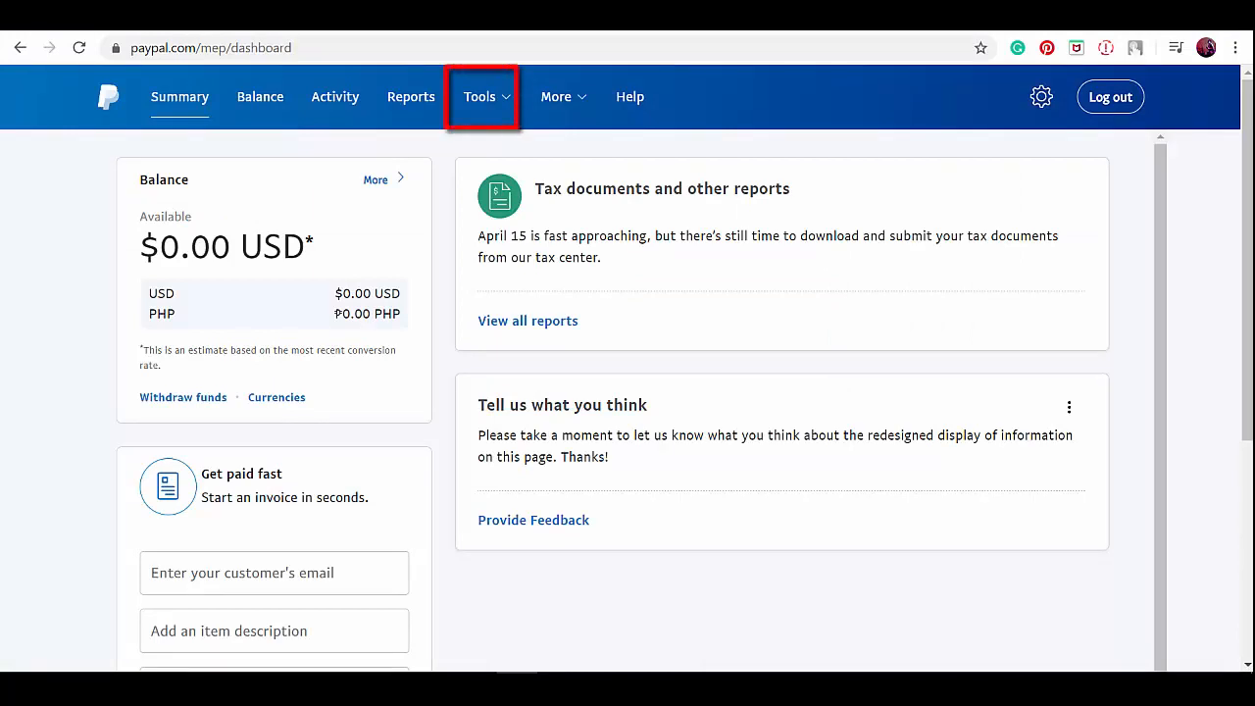
# Step: Go through Tools > All Tools to PayPal buttons and start creating a new payment button
pyautogui.click(479, 96)
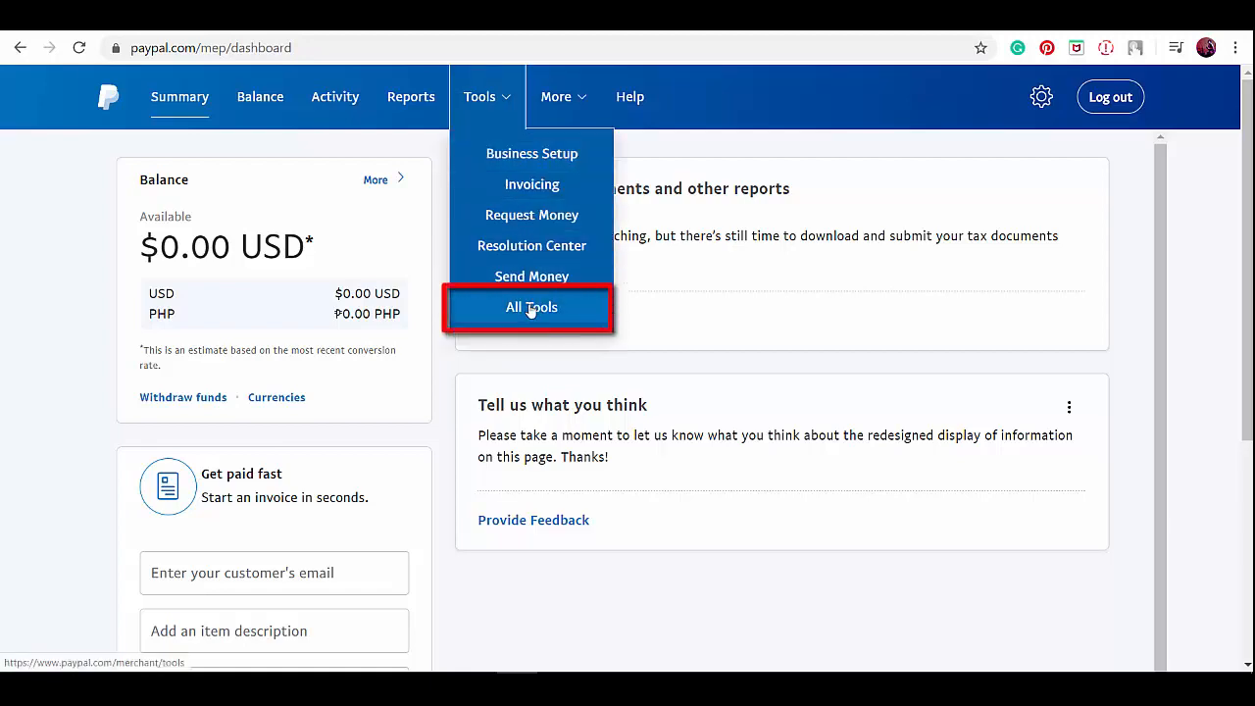
pyautogui.click(531, 307)
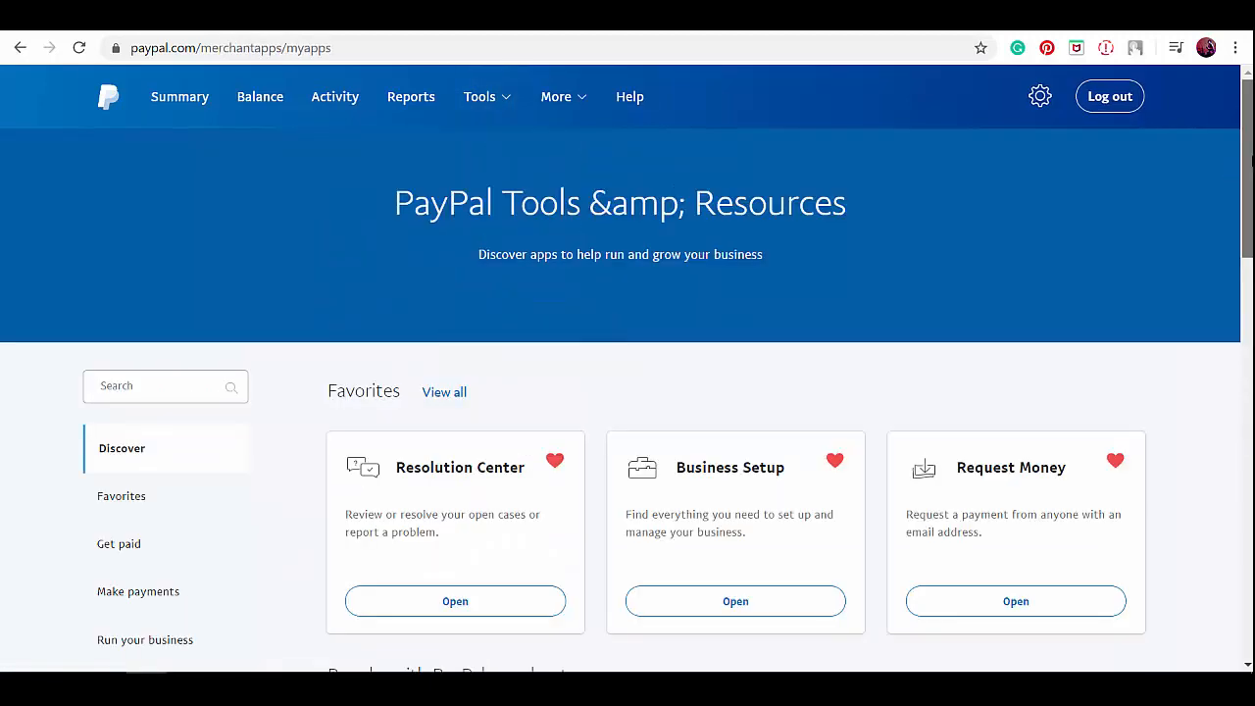
pyautogui.scroll(-3, 627, 392)
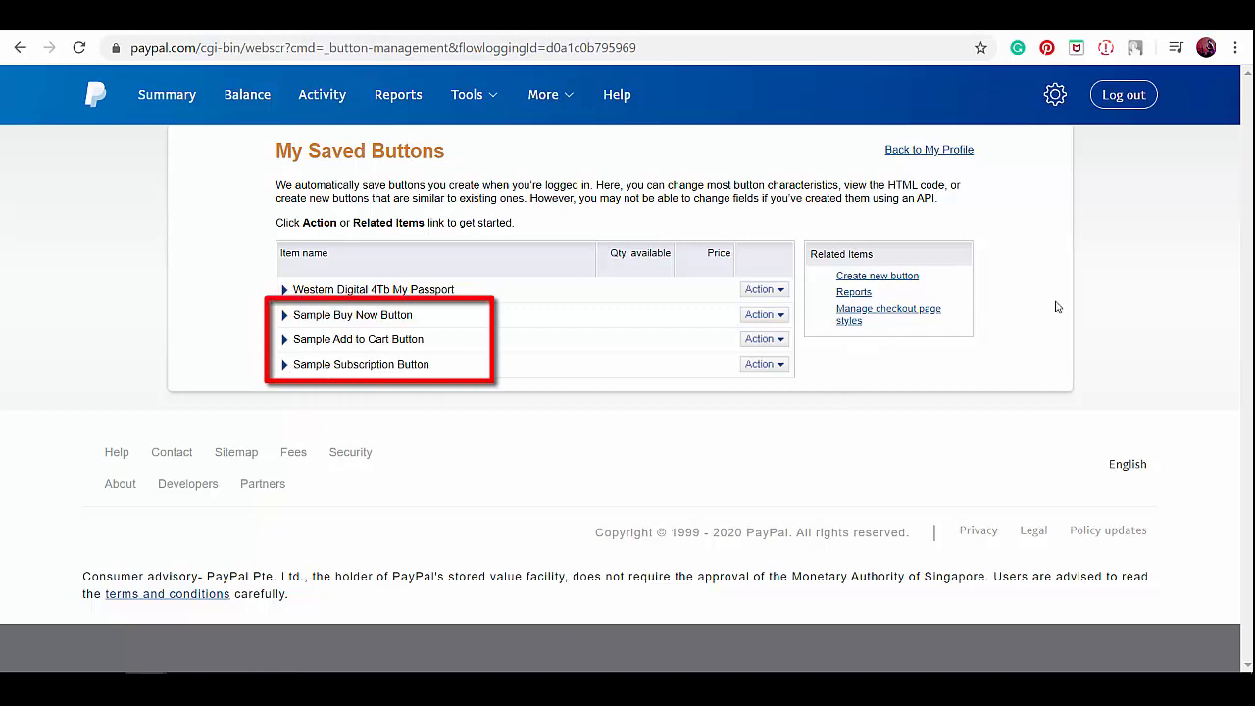
pyautogui.click(901, 276)
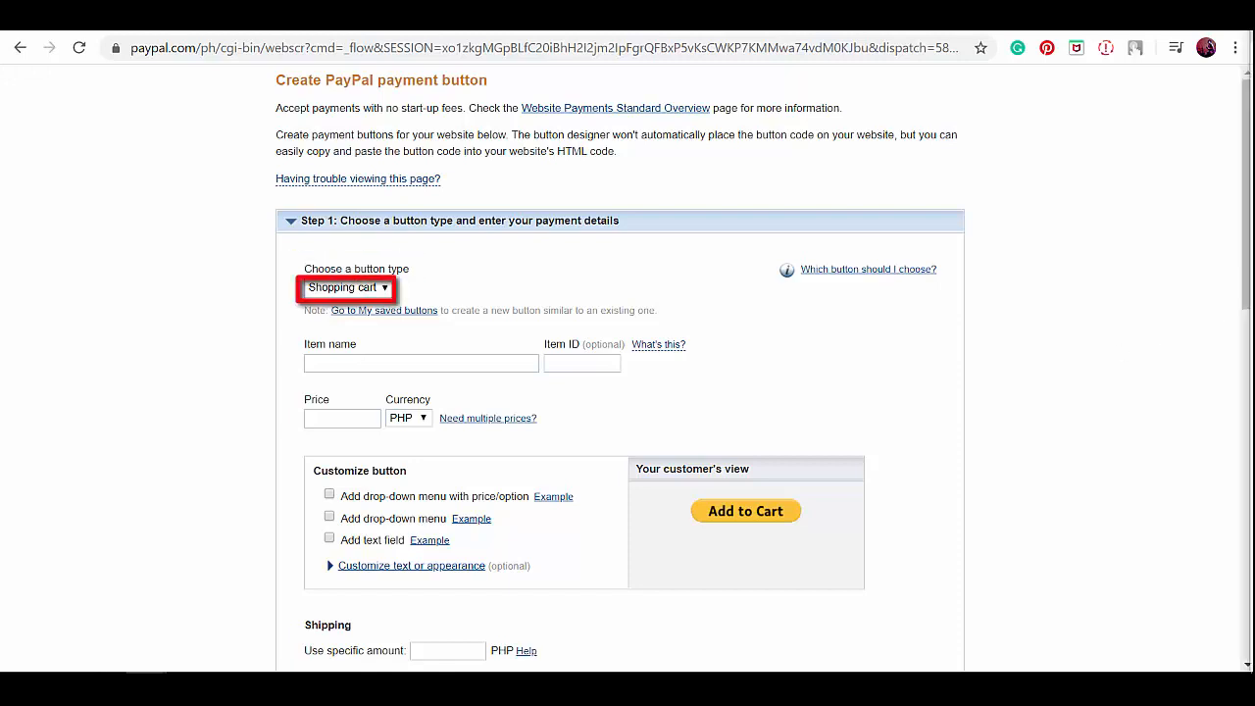
# Step: Choose the Donations button type with PayPal style, Large size and card logos shown
pyautogui.click(348, 288)
pyautogui.click(333, 332)
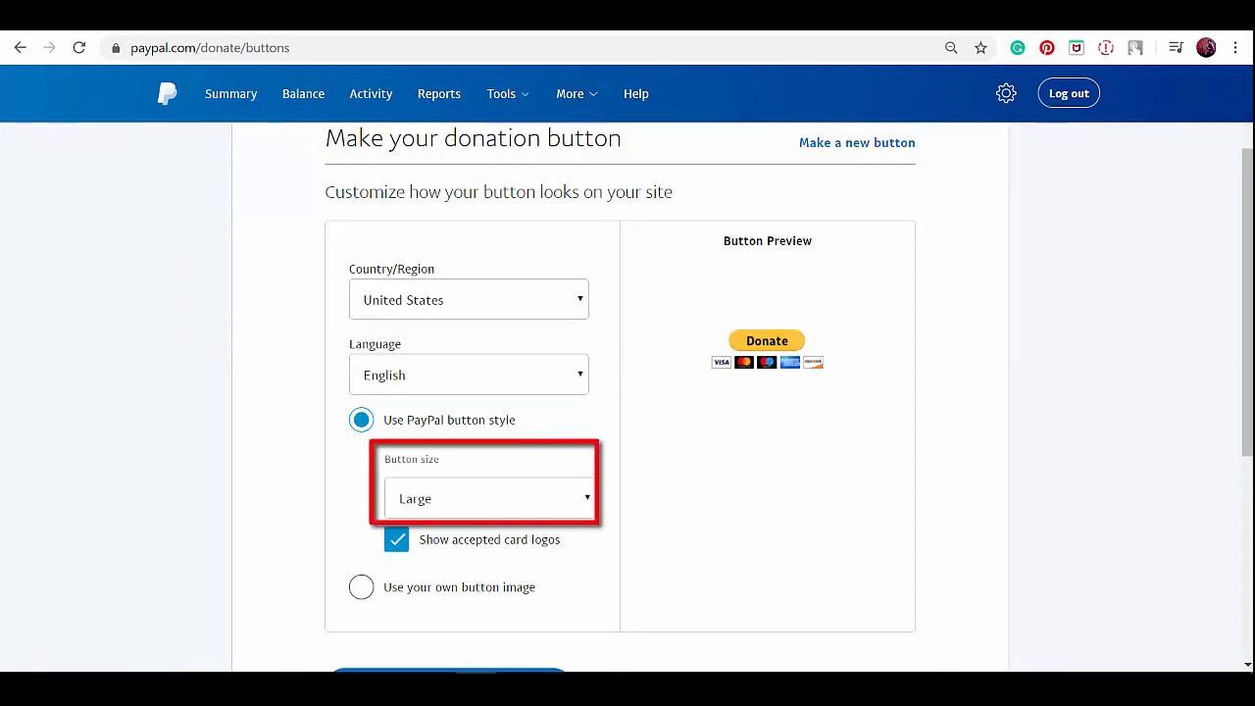
pyautogui.click(586, 498)
pyautogui.click(421, 541)
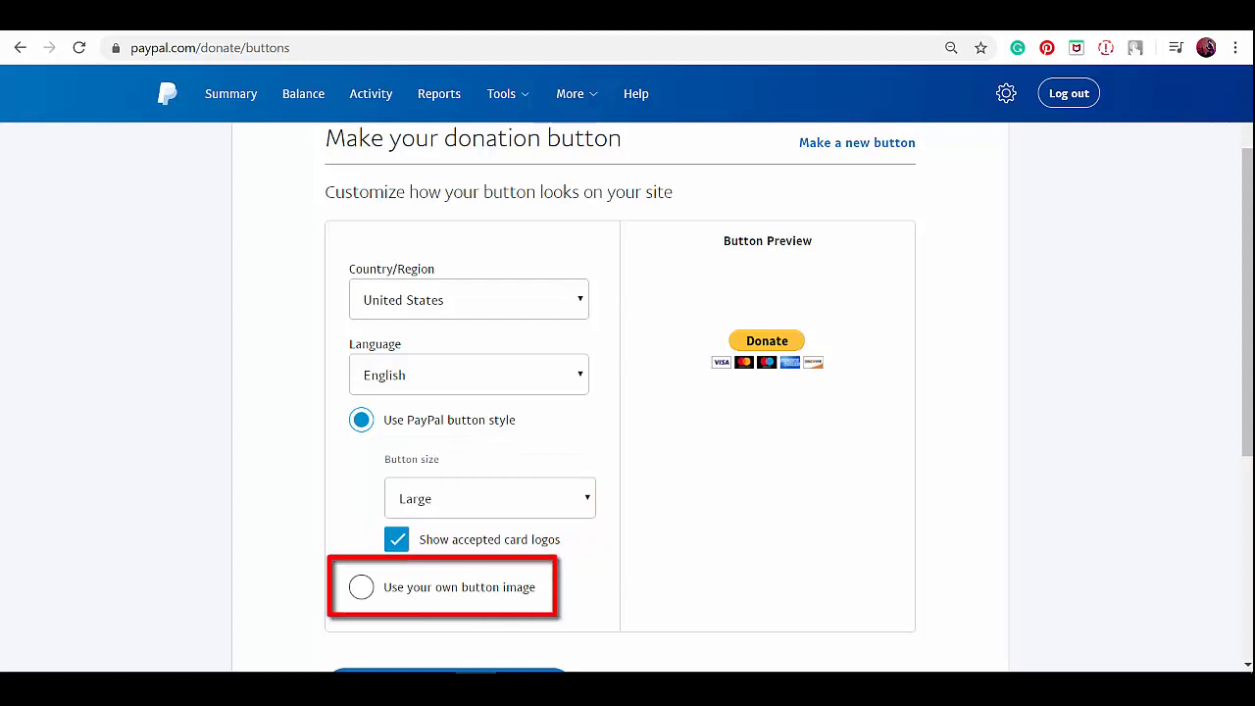
pyautogui.click(431, 588)
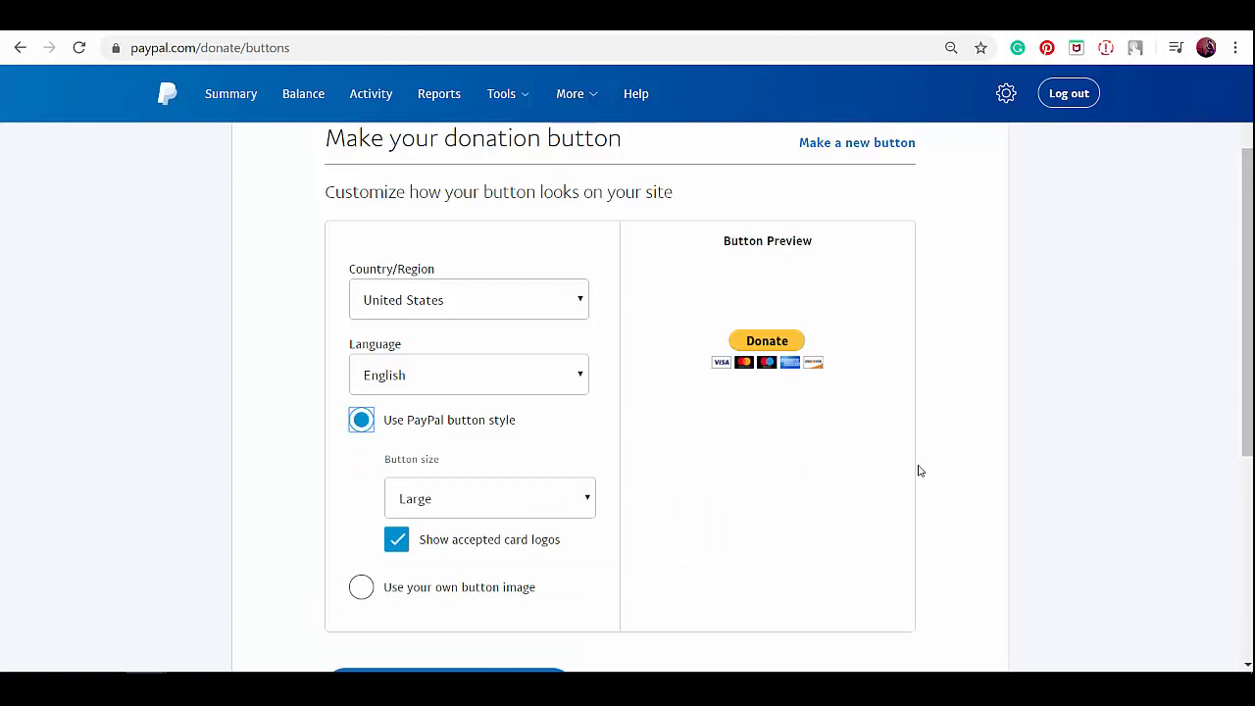
pyautogui.scroll(-1, 919, 471)
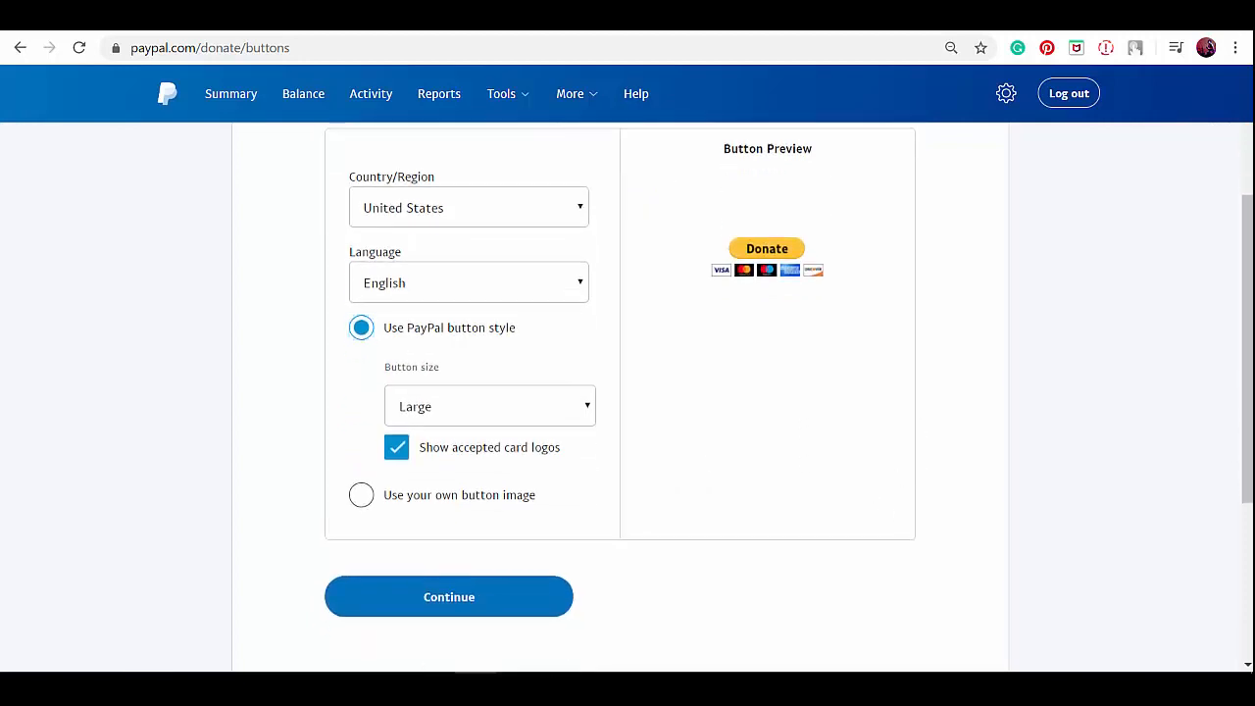
# Step: Paste the shop logo image address into Logo URL and set donor program choice to No
pyautogui.click(553, 602)
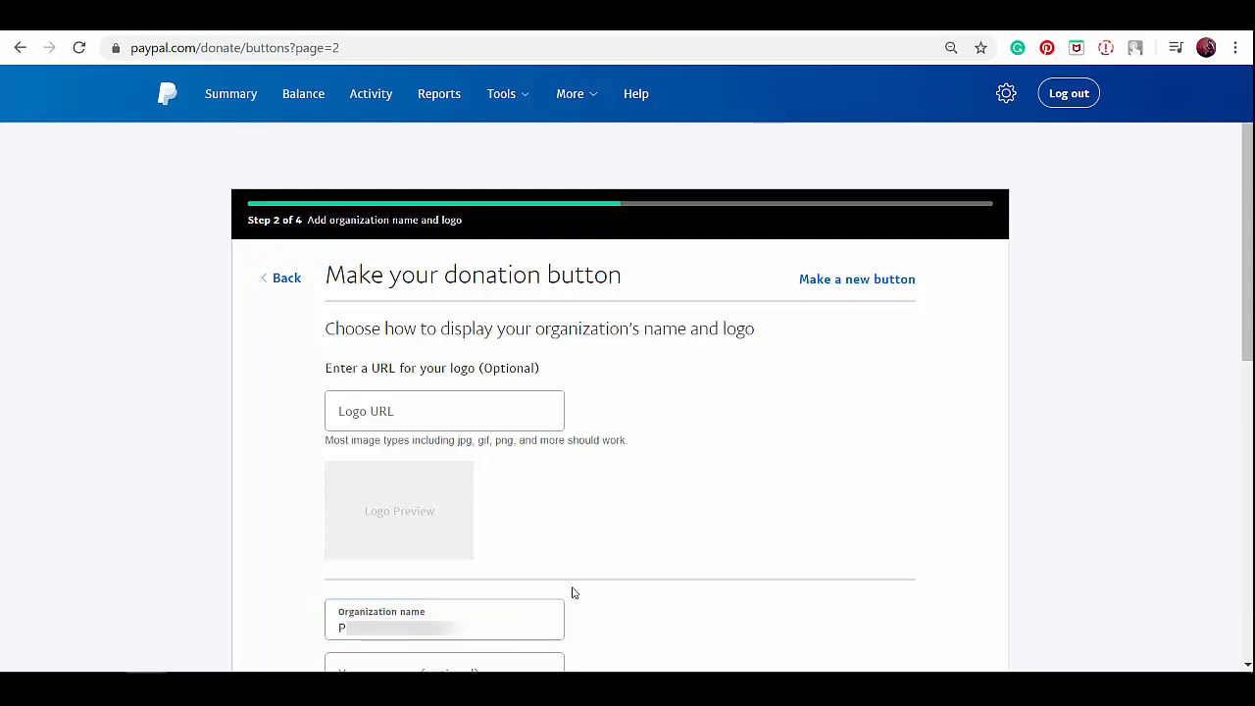
pyautogui.scroll(-1, 573, 592)
pyautogui.click(471, 350)
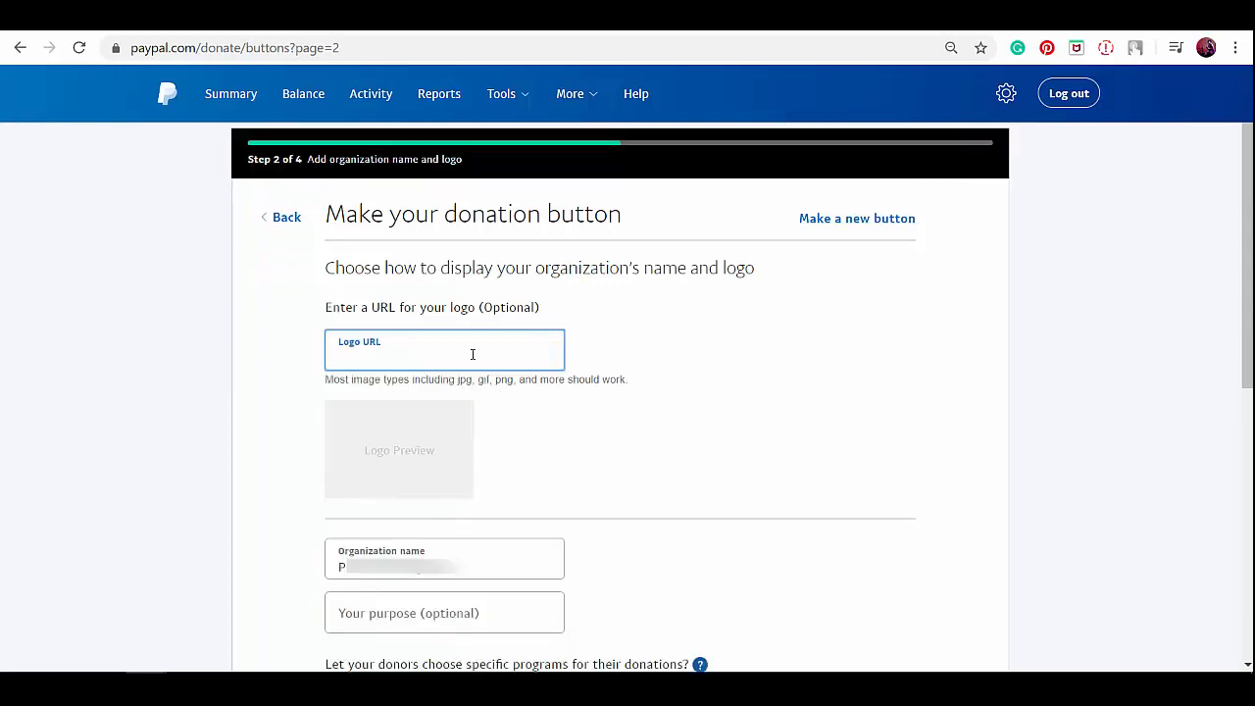
pyautogui.hotkey('ctrl', 'v')
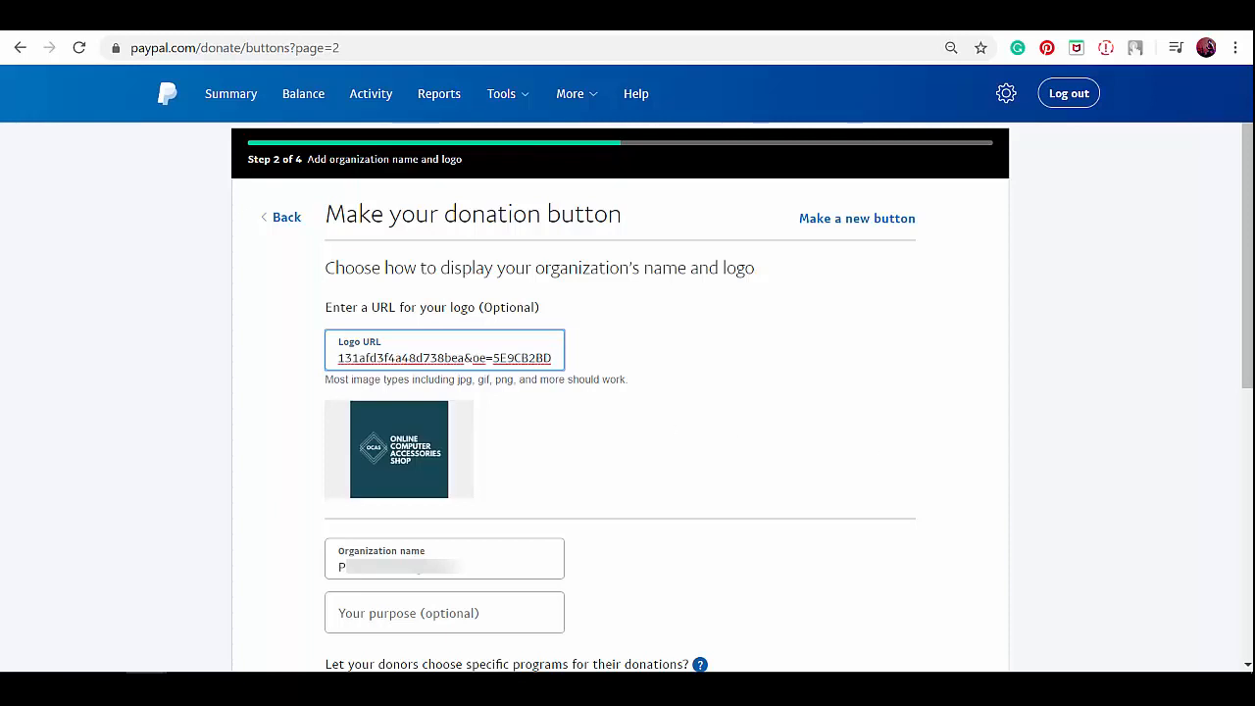
pyautogui.scroll(-3, 627, 392)
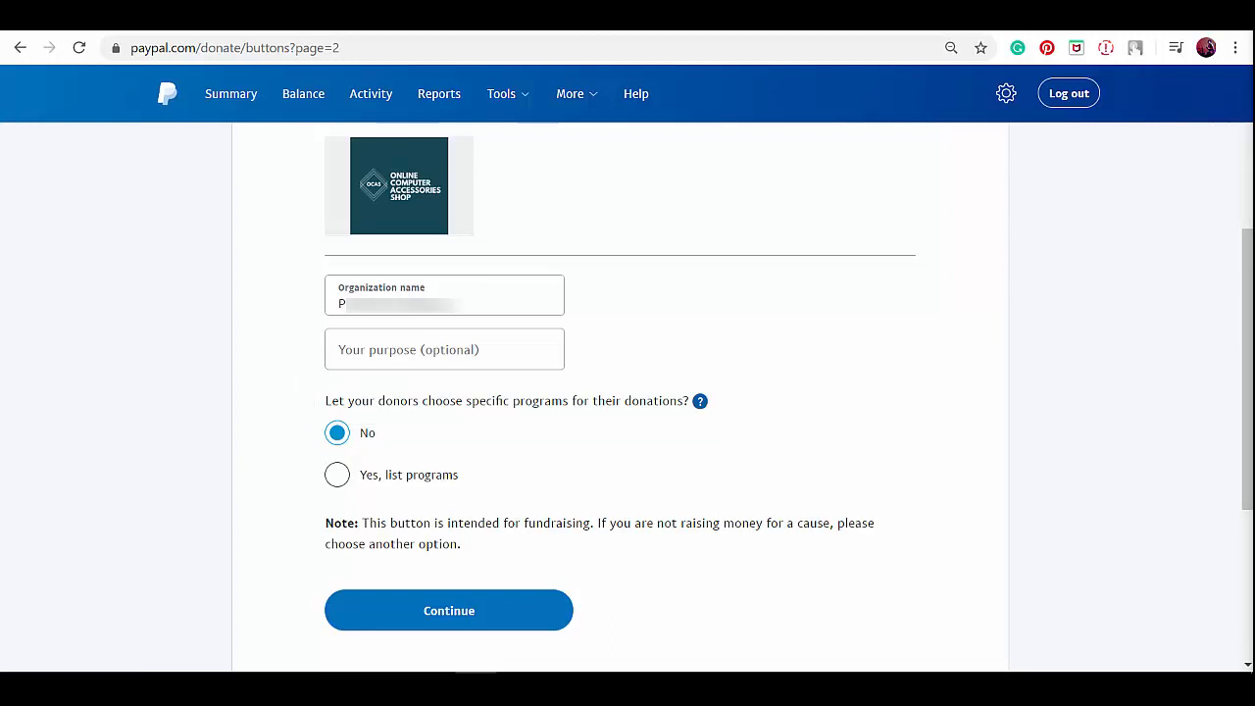
pyautogui.click(336, 474)
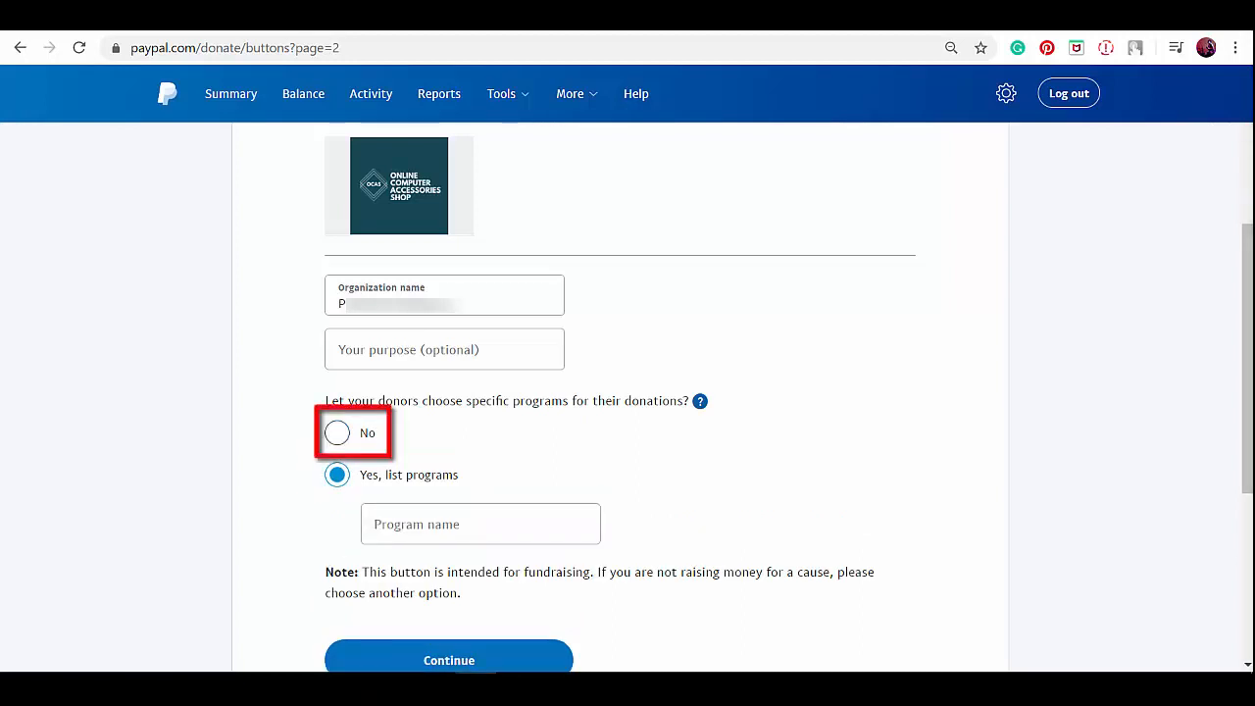
pyautogui.click(336, 432)
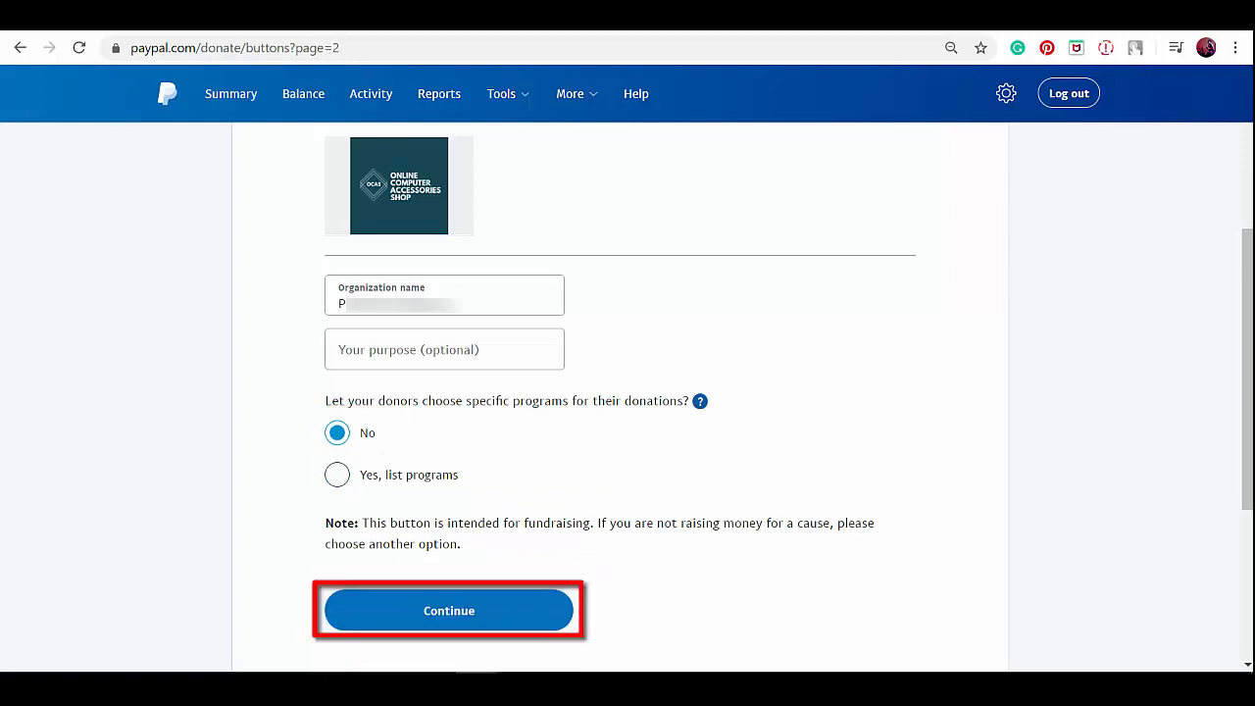
# Step: Keep USD as the donation currency and choose to set 3 amount options
pyautogui.click(449, 610)
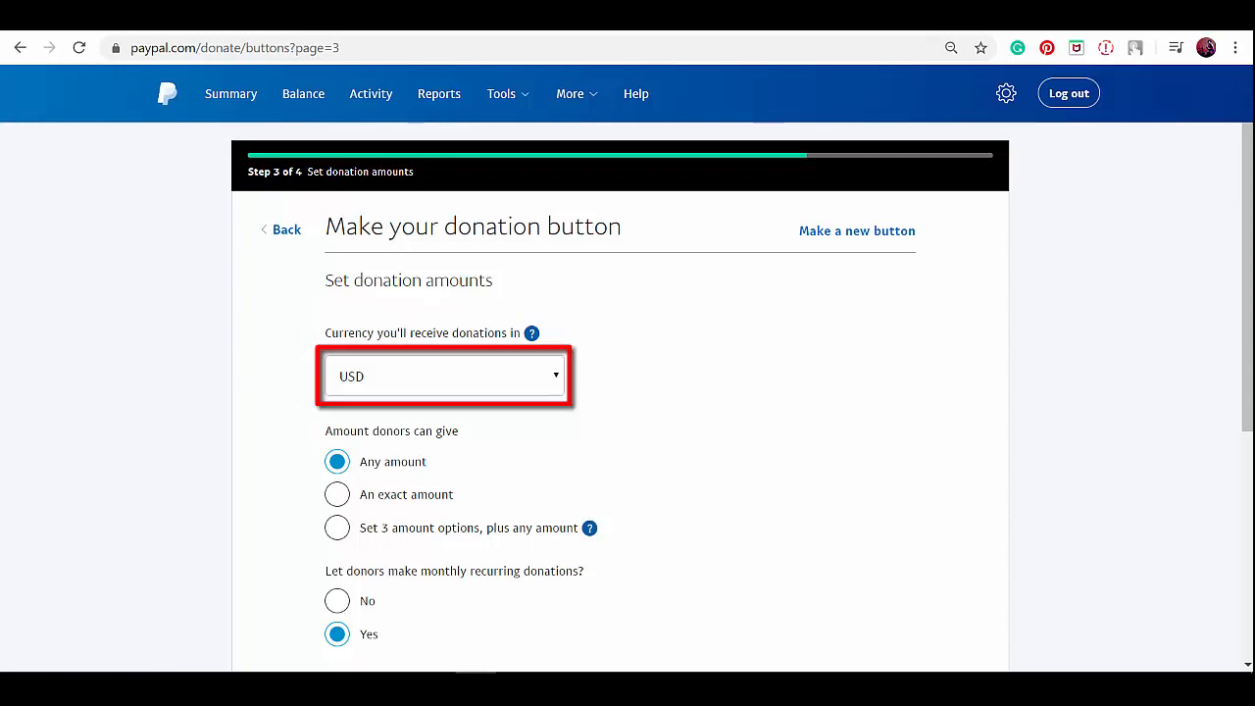
pyautogui.click(444, 375)
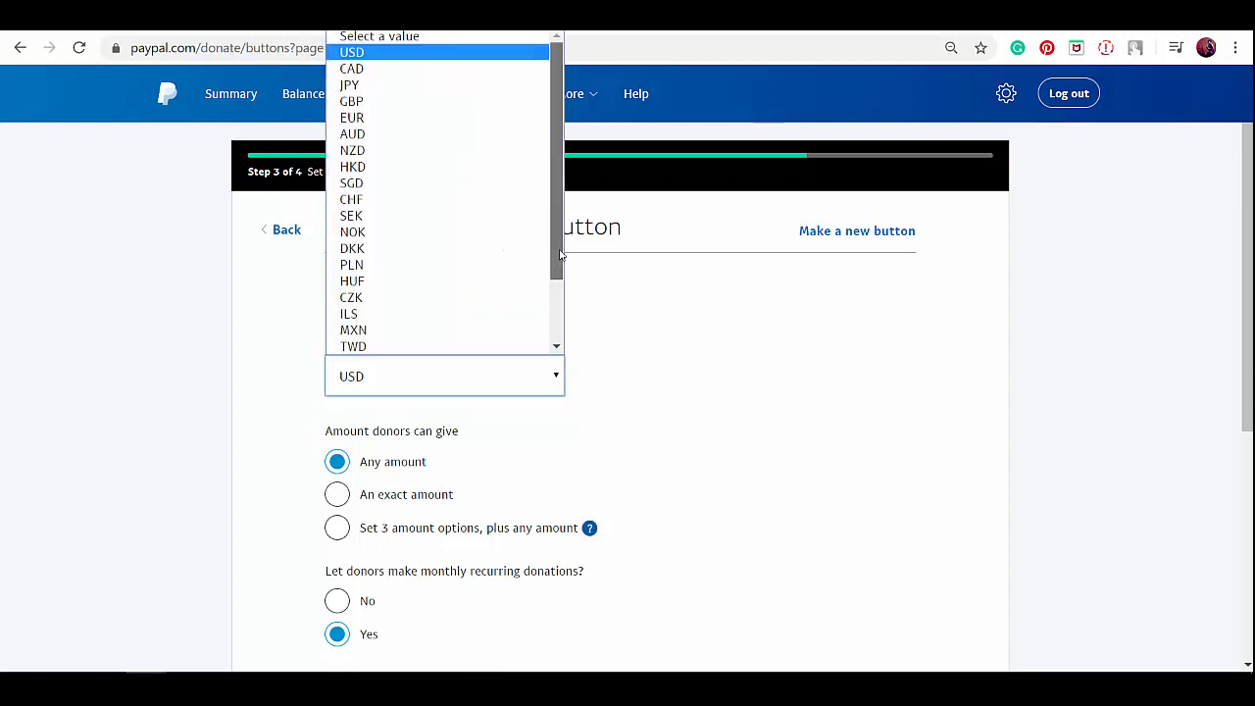
pyautogui.scroll(-2, 560, 264)
pyautogui.scroll(-2, 561, 289)
pyautogui.scroll(5, 560, 289)
pyautogui.click(506, 51)
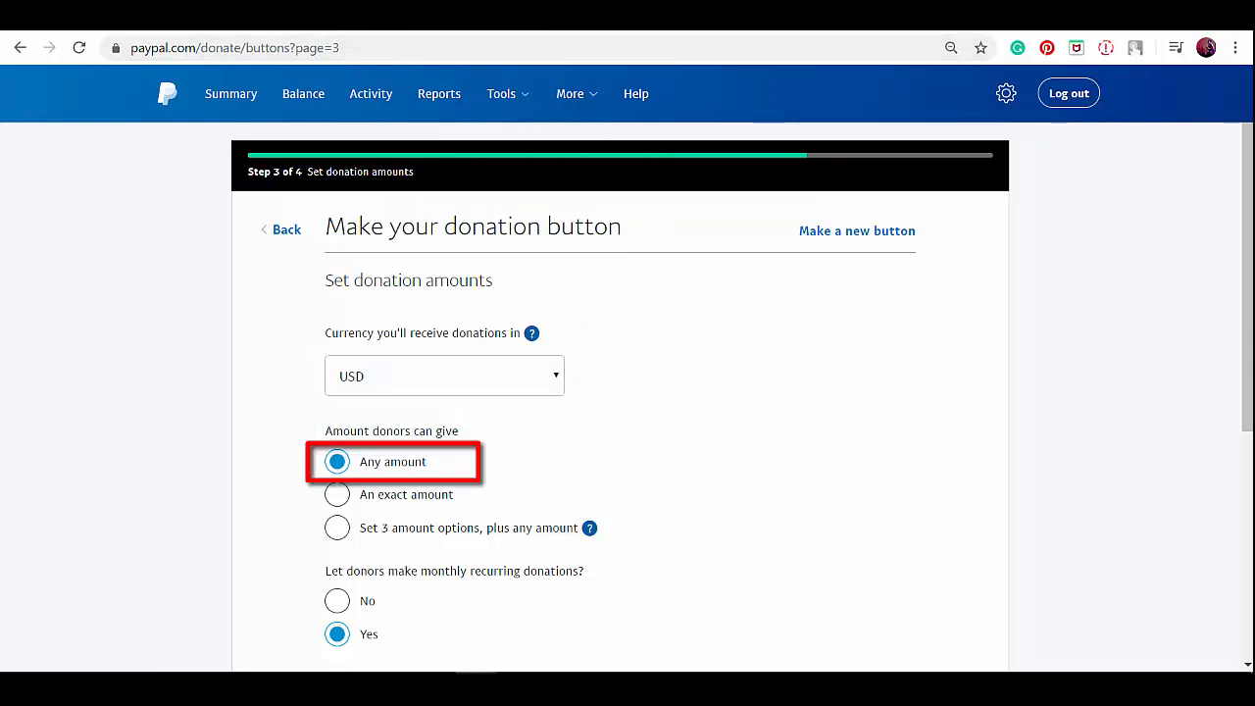
pyautogui.click(336, 494)
pyautogui.click(481, 535)
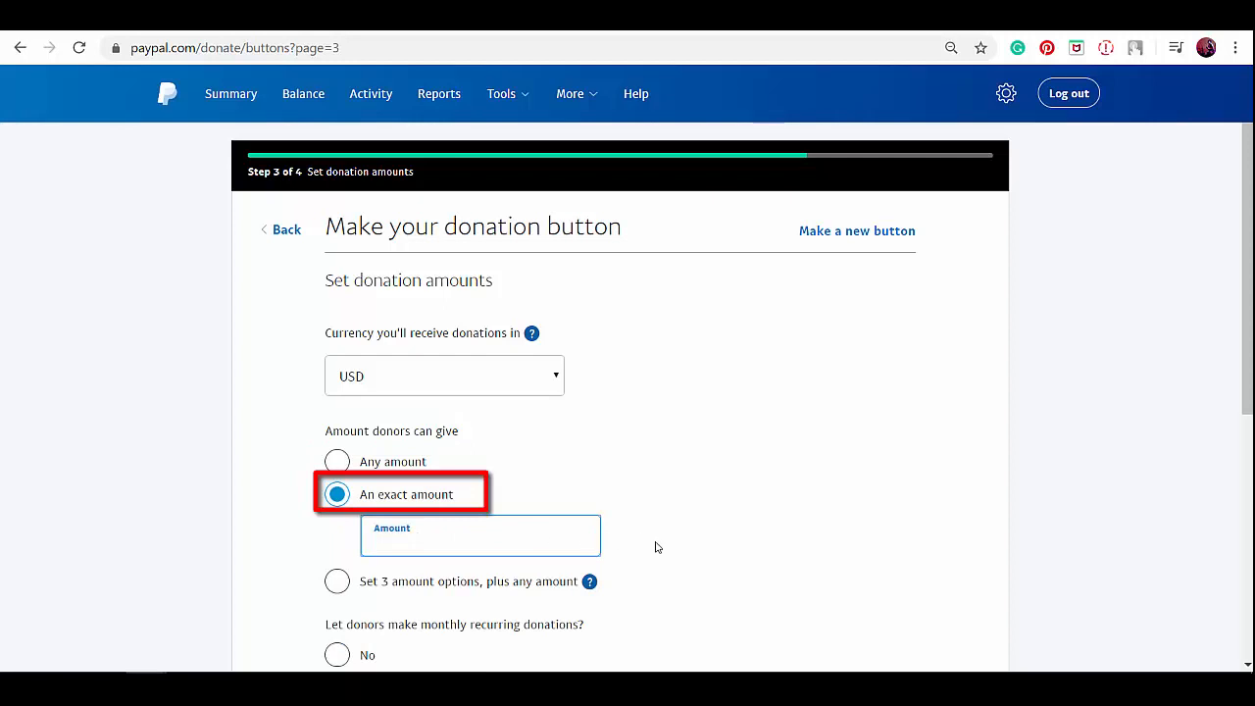
pyautogui.write('10.00')
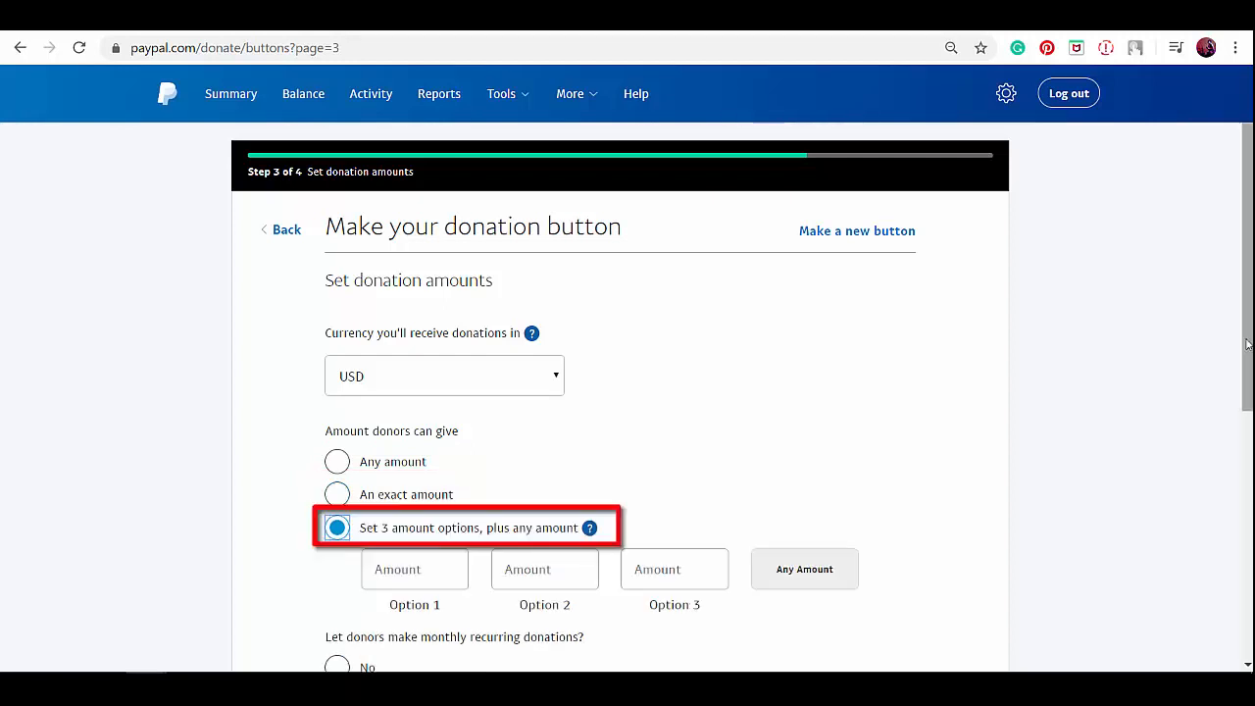
pyautogui.moveTo(1247, 343); pyautogui.dragTo(1224, 464)
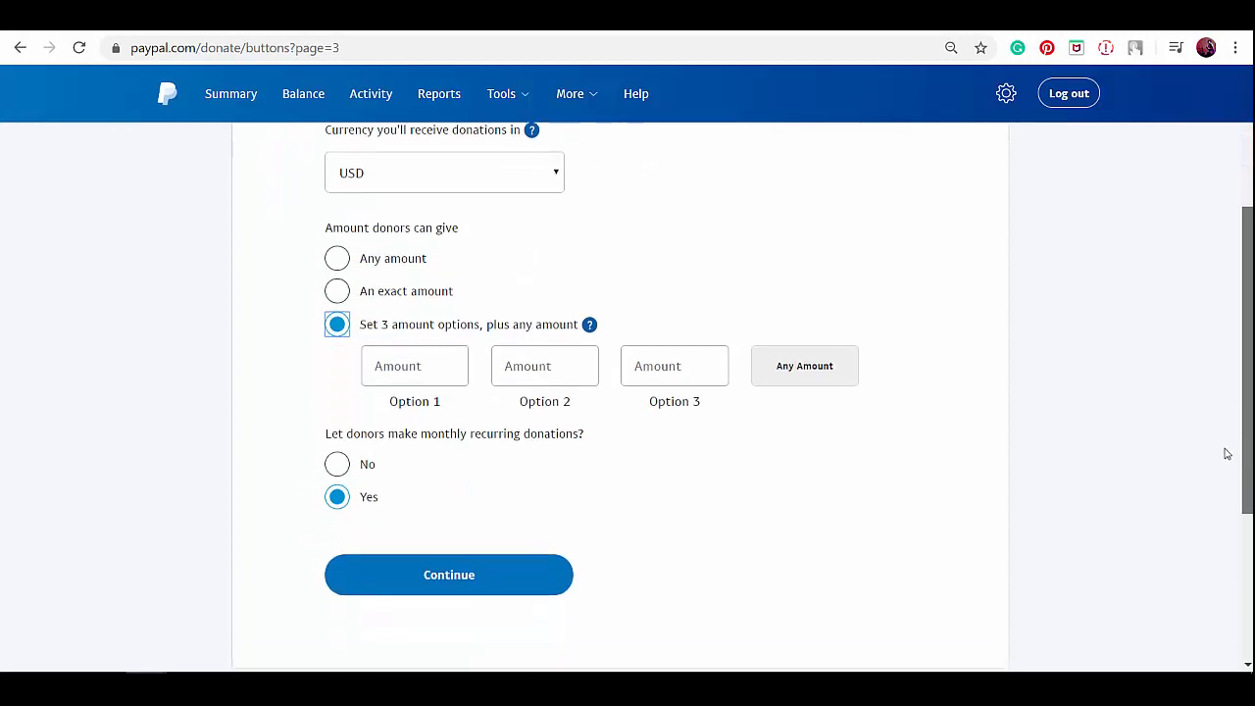
pyautogui.scroll(1, 1224, 465)
# Step: Enter preset amounts 5.00, 10.00 and 20.00 and allow monthly recurring donations
pyautogui.click(415, 403)
pyautogui.write('5.00')
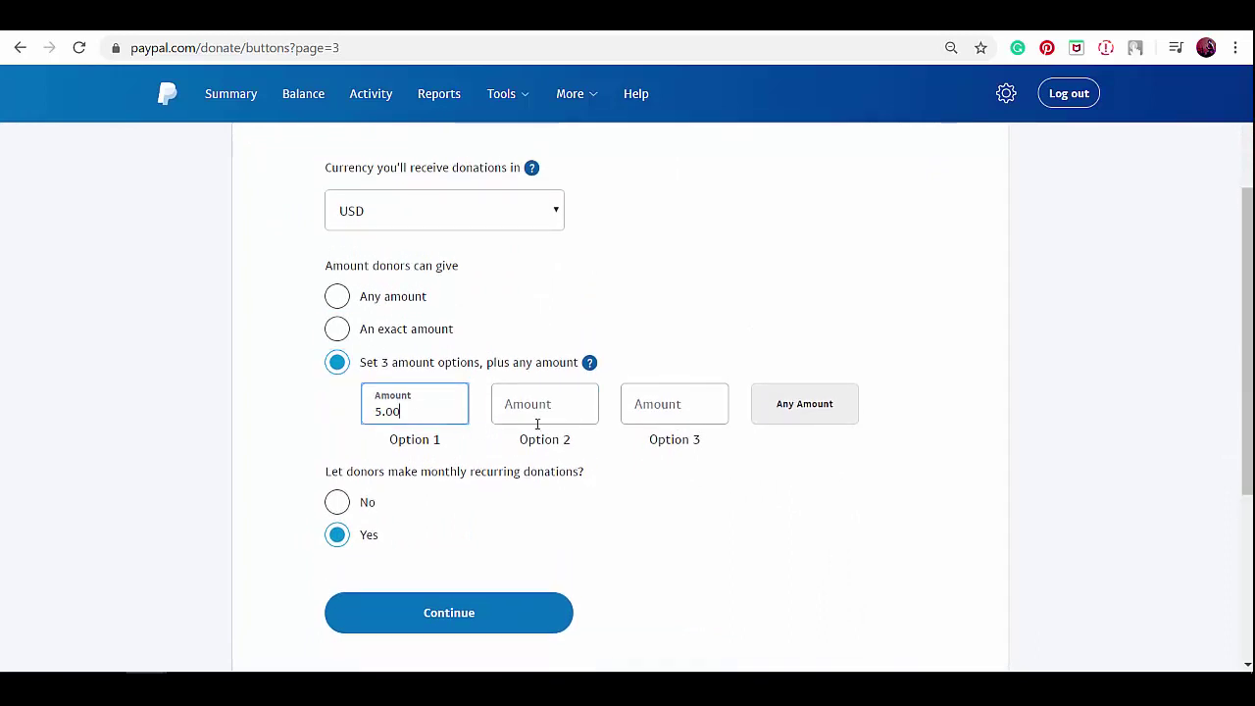
pyautogui.click(544, 403)
pyautogui.write('10.00')
pyautogui.click(656, 404)
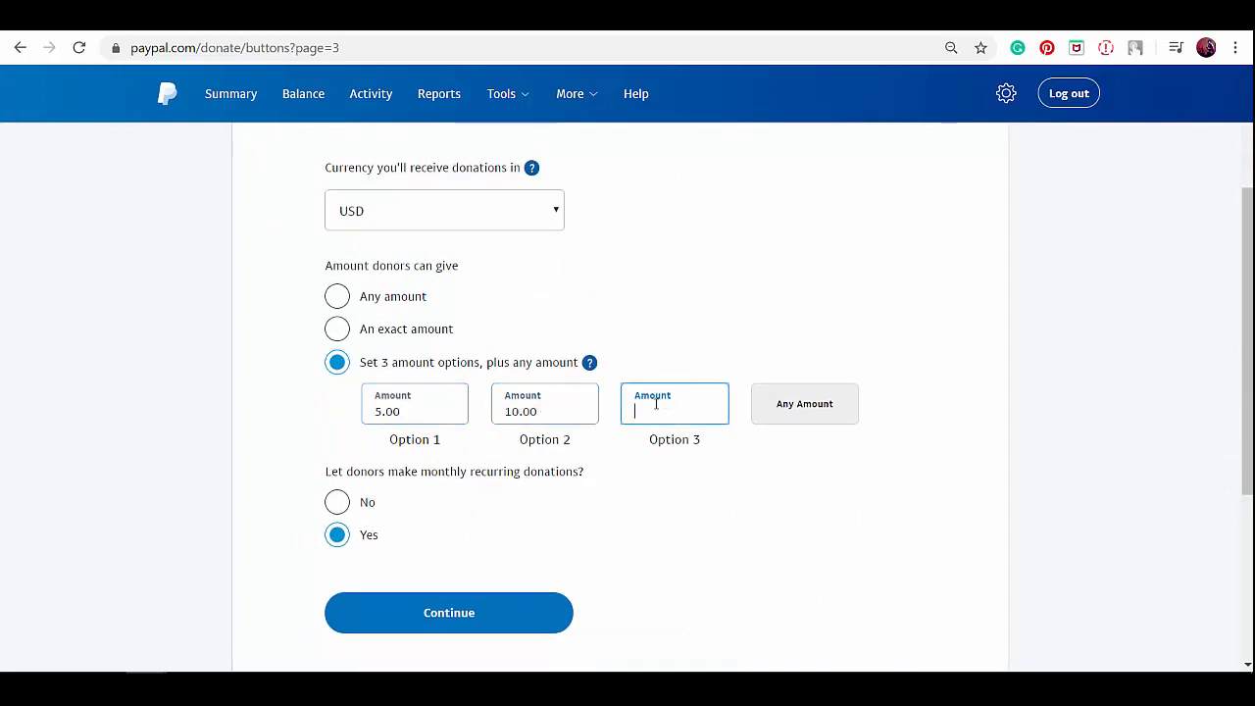
pyautogui.write('20.00')
pyautogui.click(882, 539)
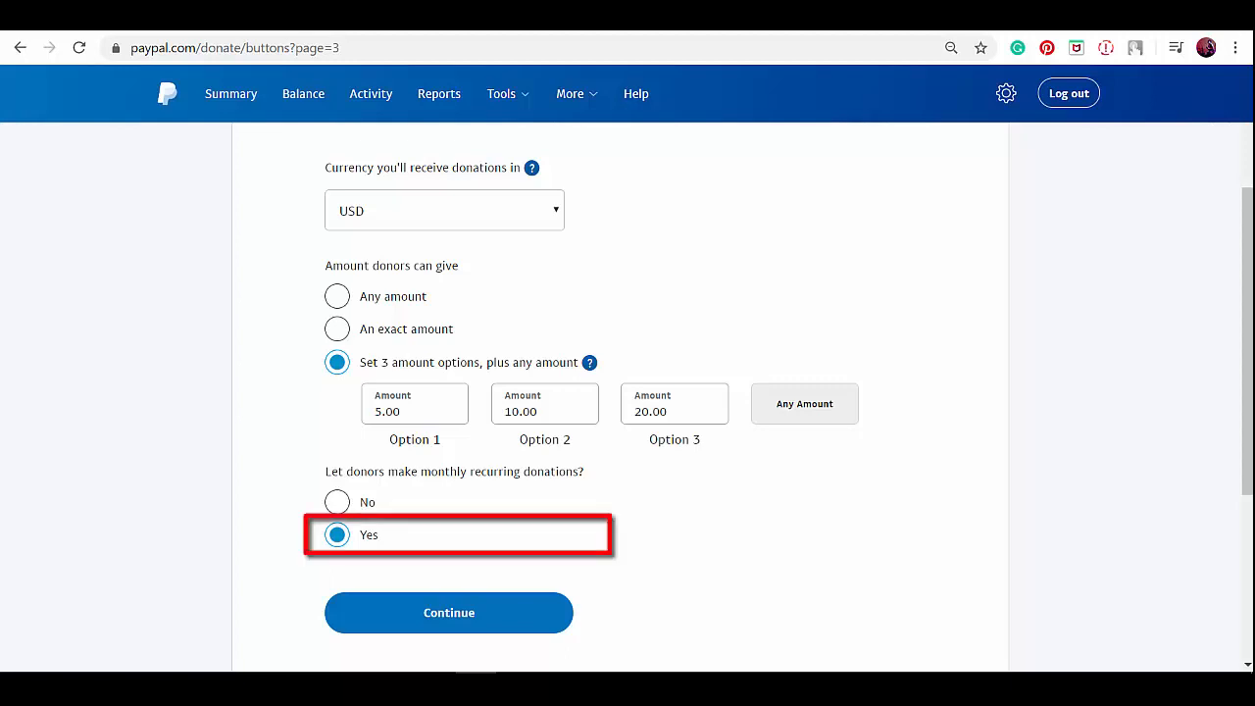
# Step: Expand the donor note, return-URL and account identifier sections of Optional Settings
pyautogui.click(448, 612)
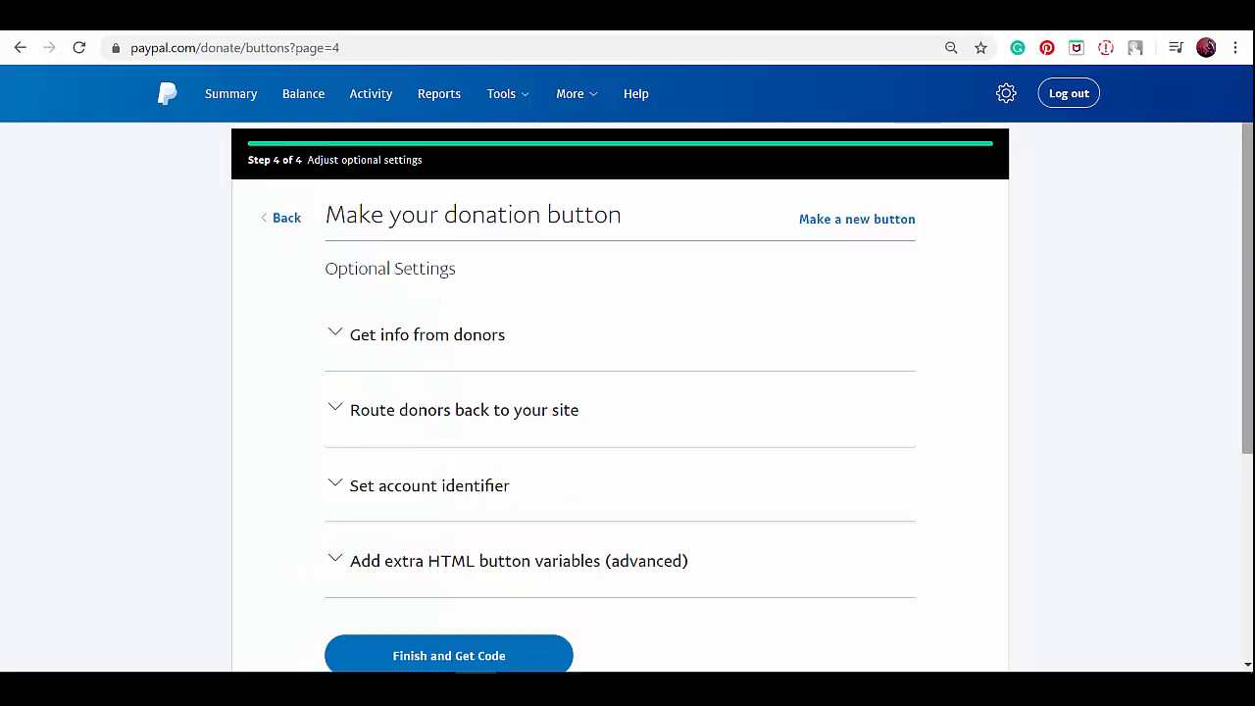
pyautogui.click(427, 334)
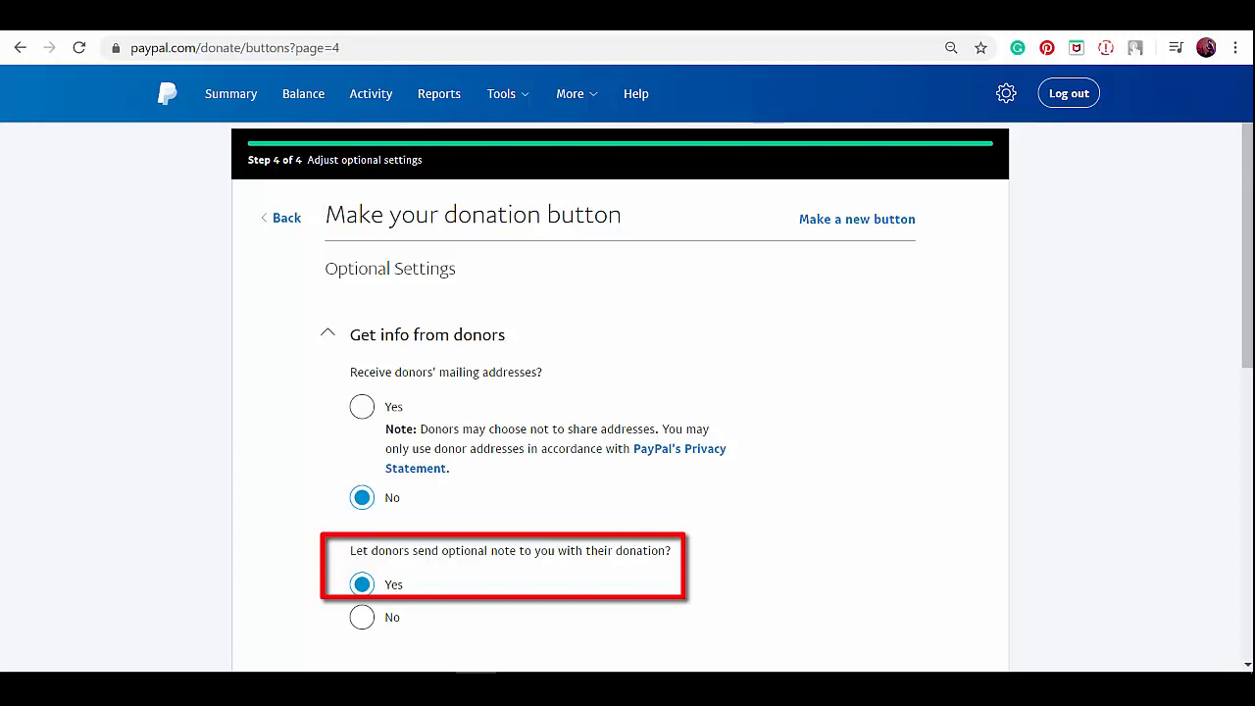
pyautogui.click(529, 411)
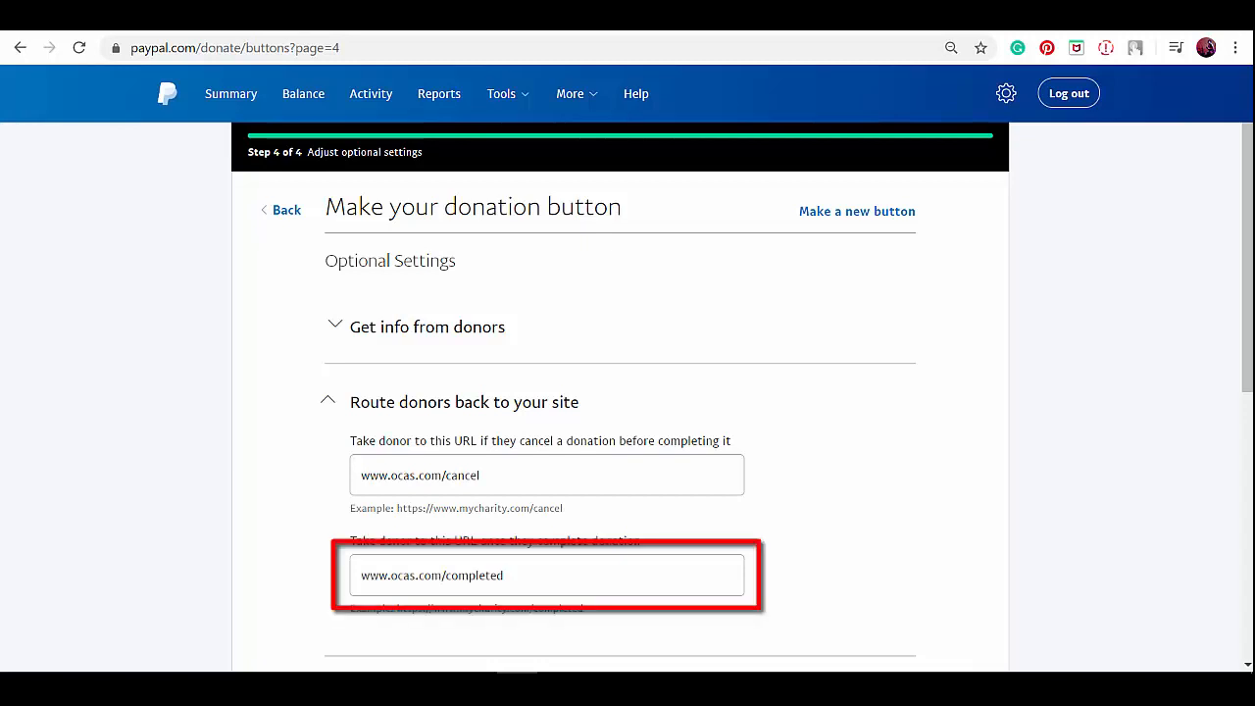
pyautogui.click(352, 477)
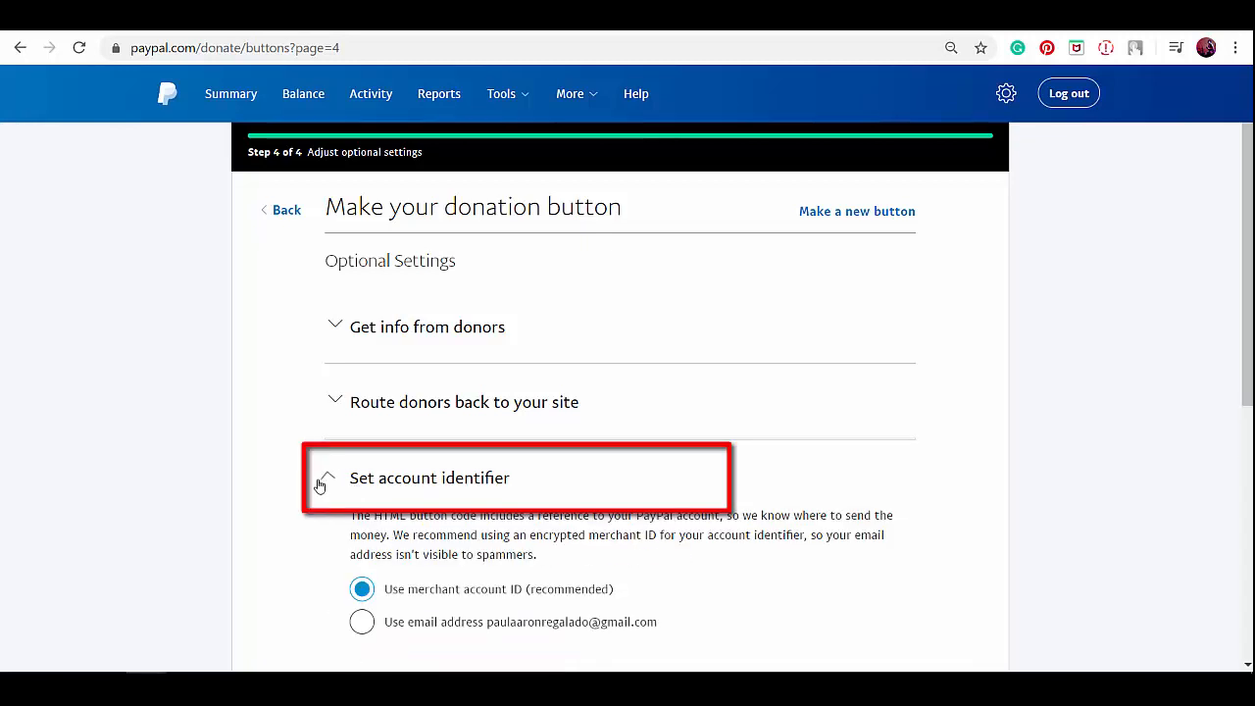
pyautogui.scroll(-1, 276, 491)
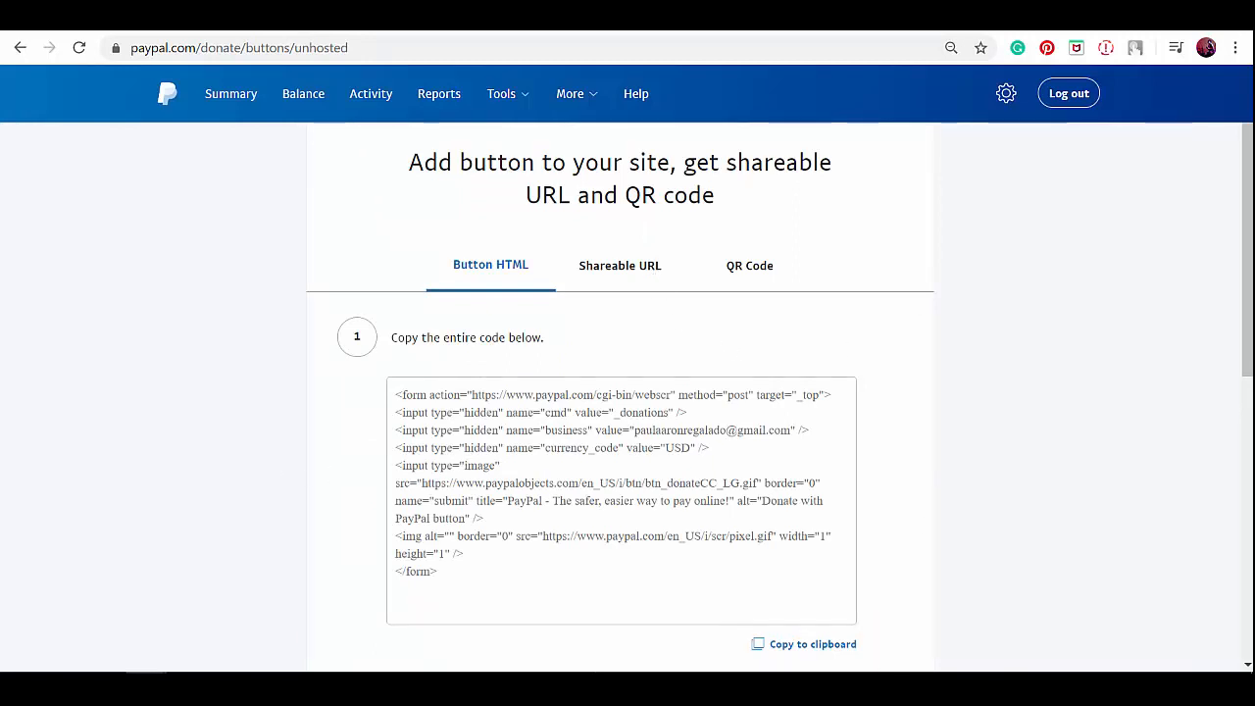
# Step: View the donate button's Shareable URL instead of its HTML code
pyautogui.click(619, 266)
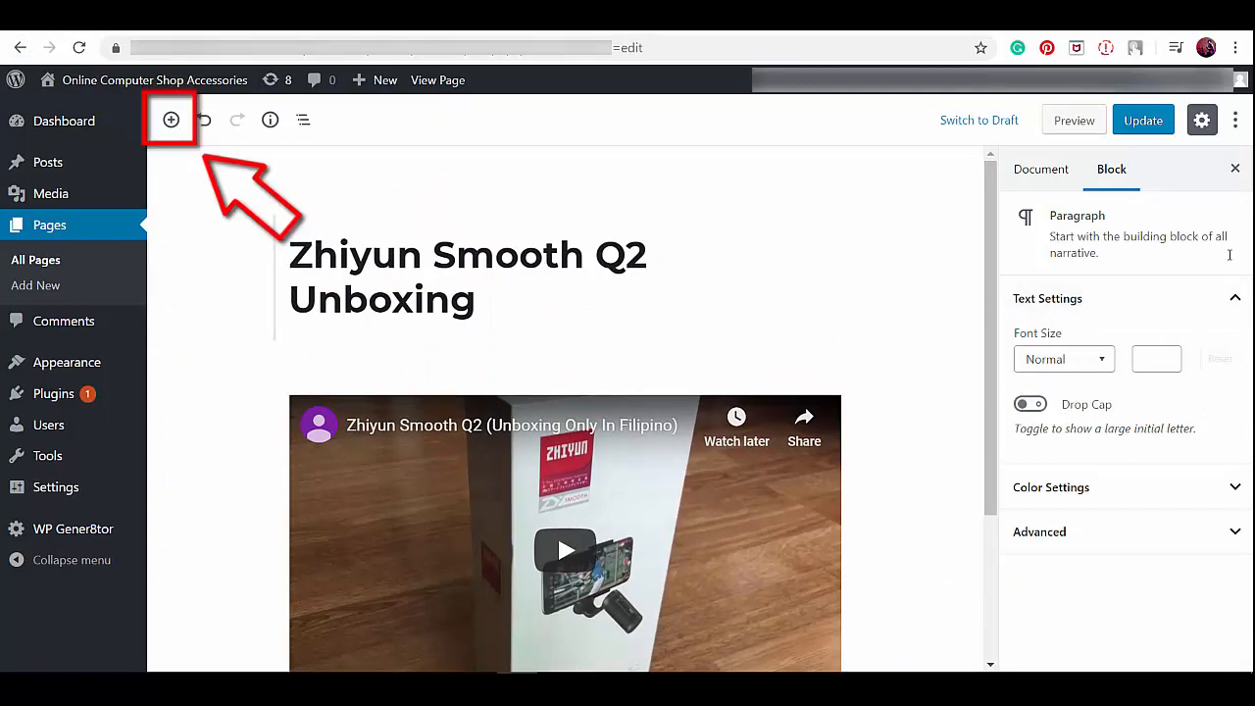
# Step: Insert a Custom HTML block holding the PayPal donate code, update the page and view it live
pyautogui.click(170, 119)
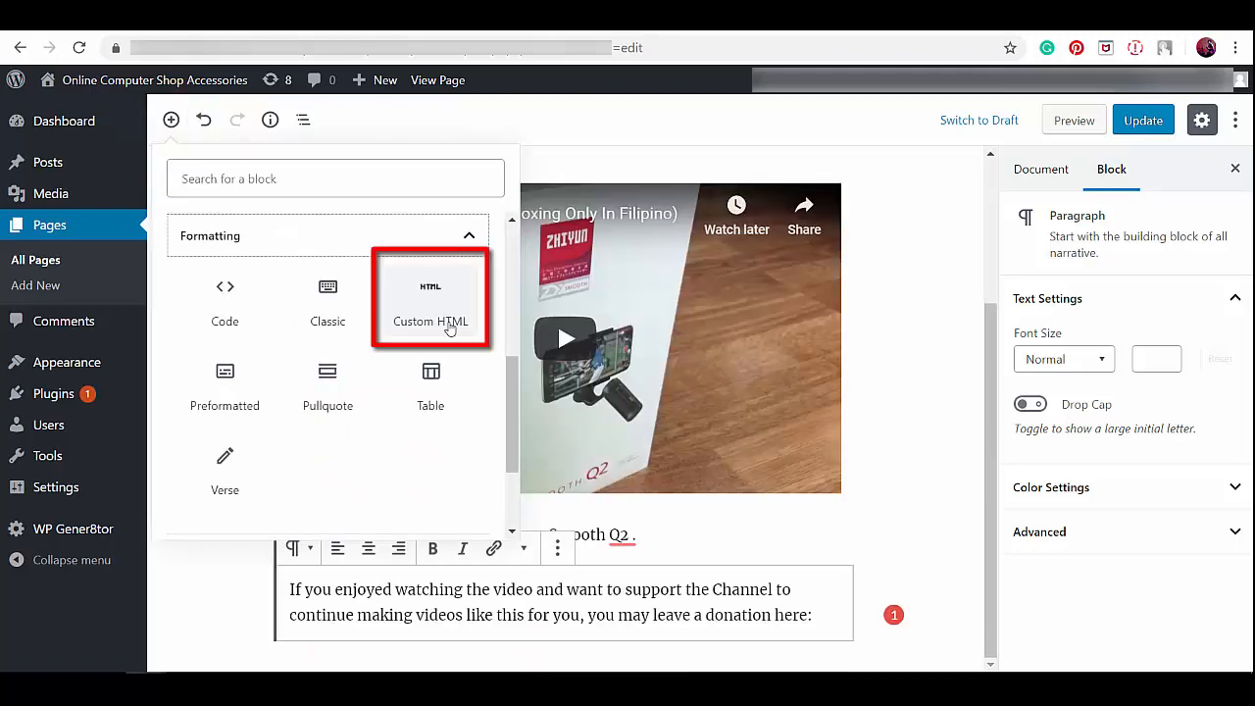
pyautogui.click(450, 326)
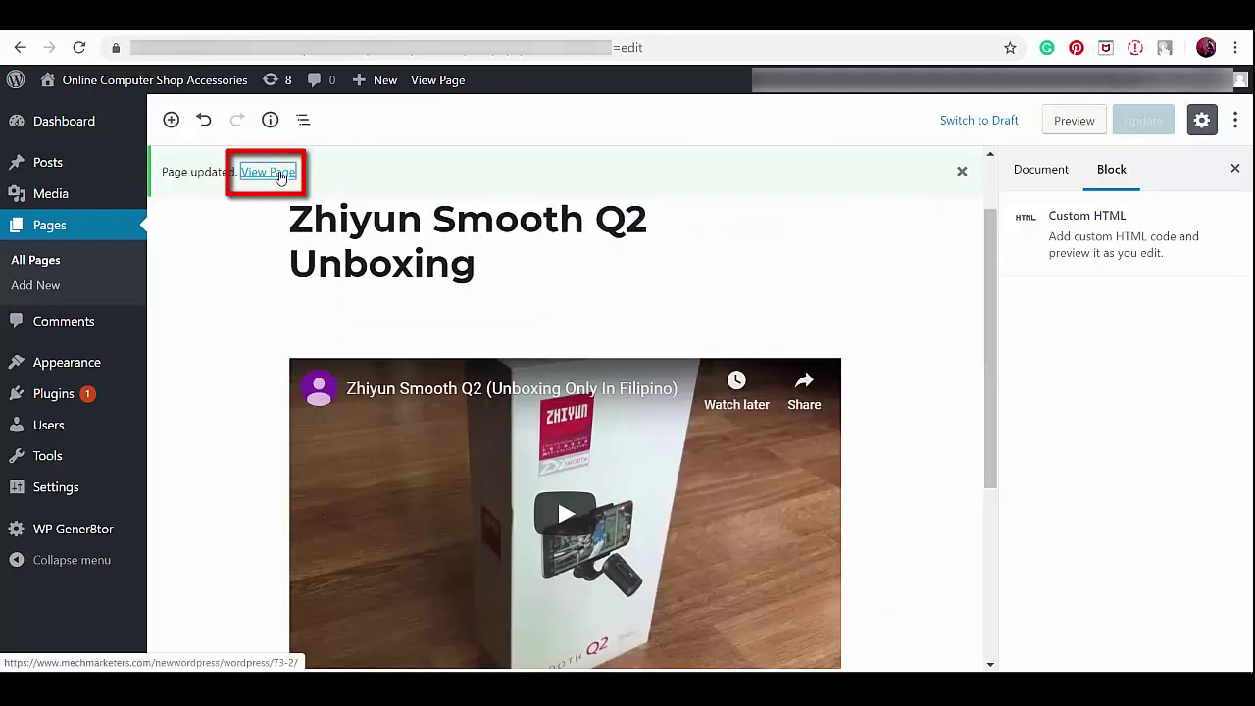
pyautogui.click(282, 175)
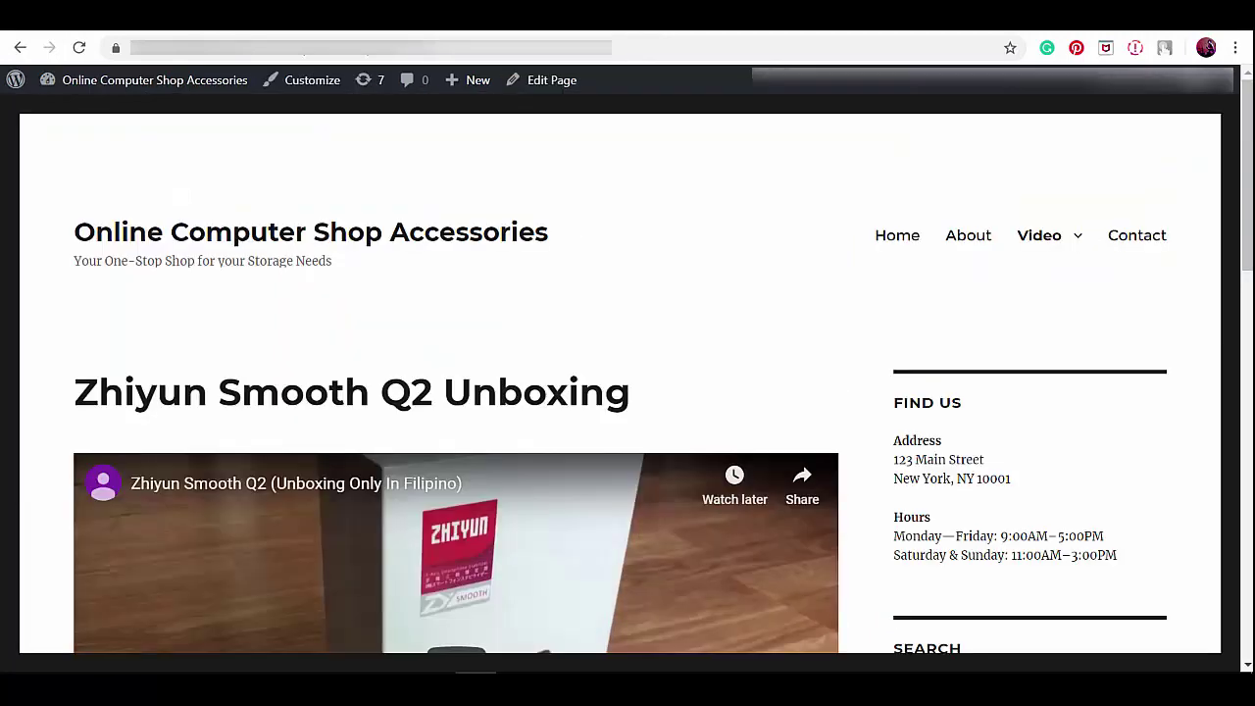
pyautogui.scroll(-5, 627, 392)
pyautogui.scroll(-3, 628, 392)
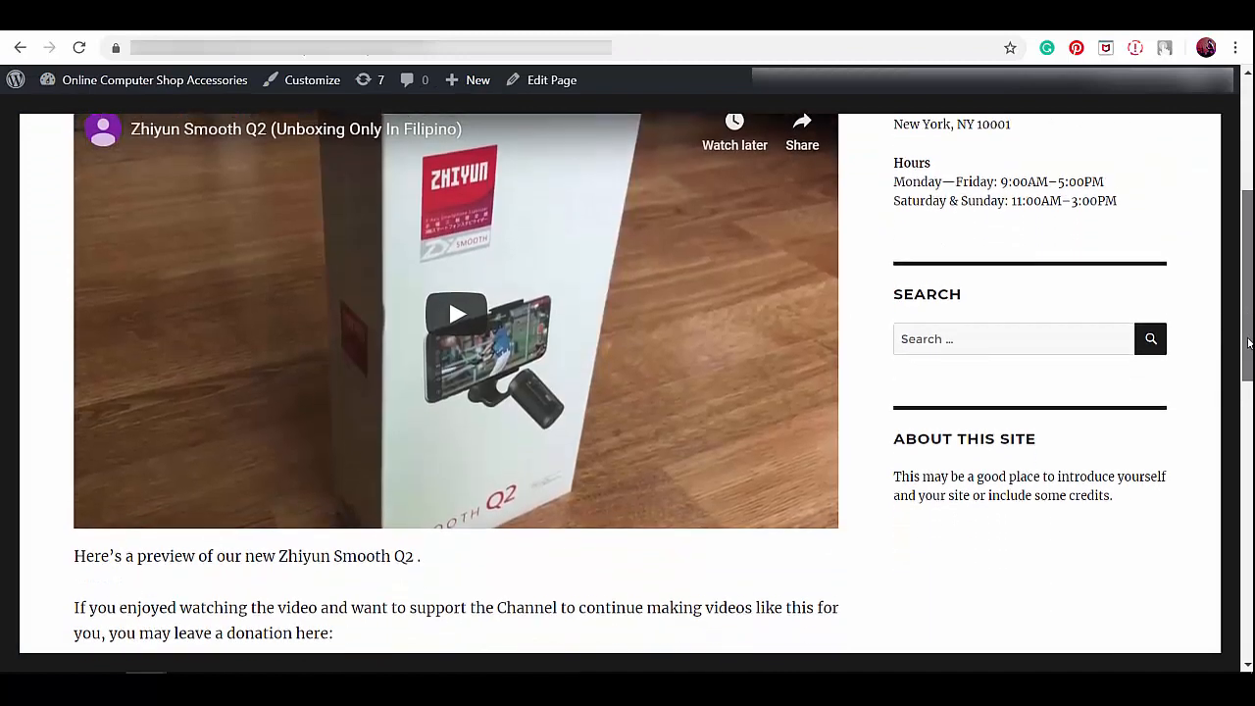
pyautogui.scroll(-1, 628, 392)
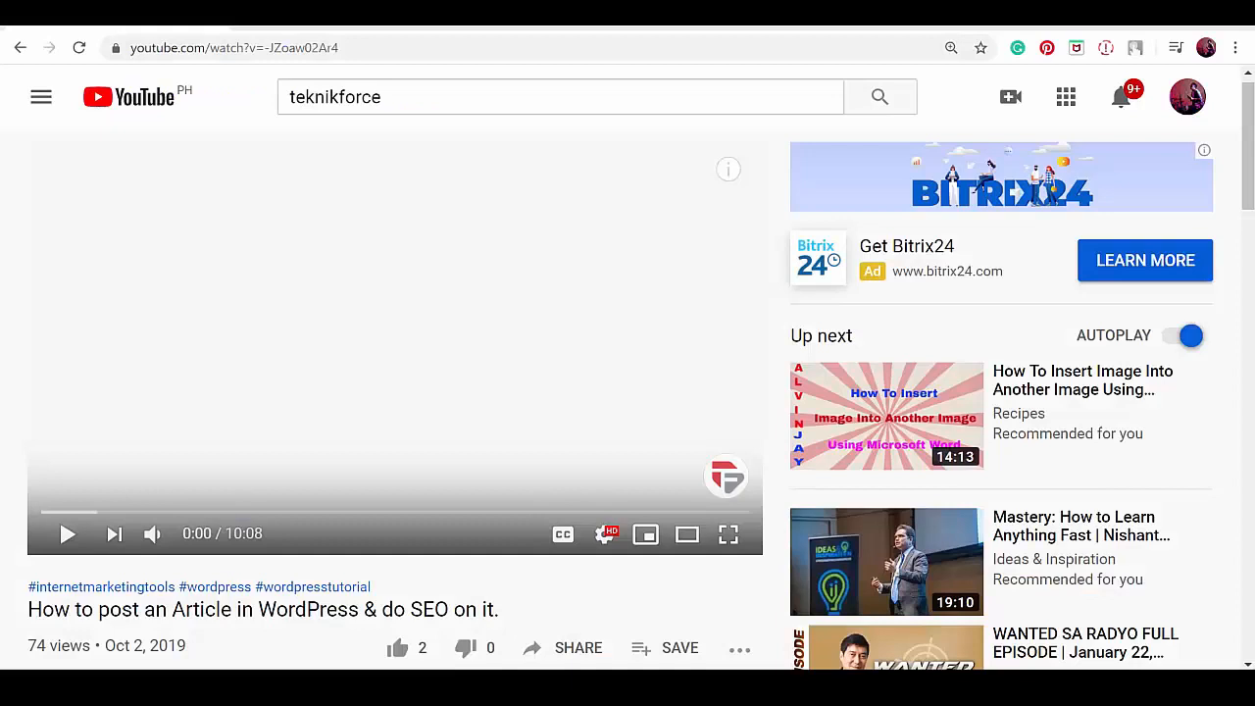
# Step: Like the video, subscribe to Teknikforce with notifications, and list the channel's videos
pyautogui.click(398, 648)
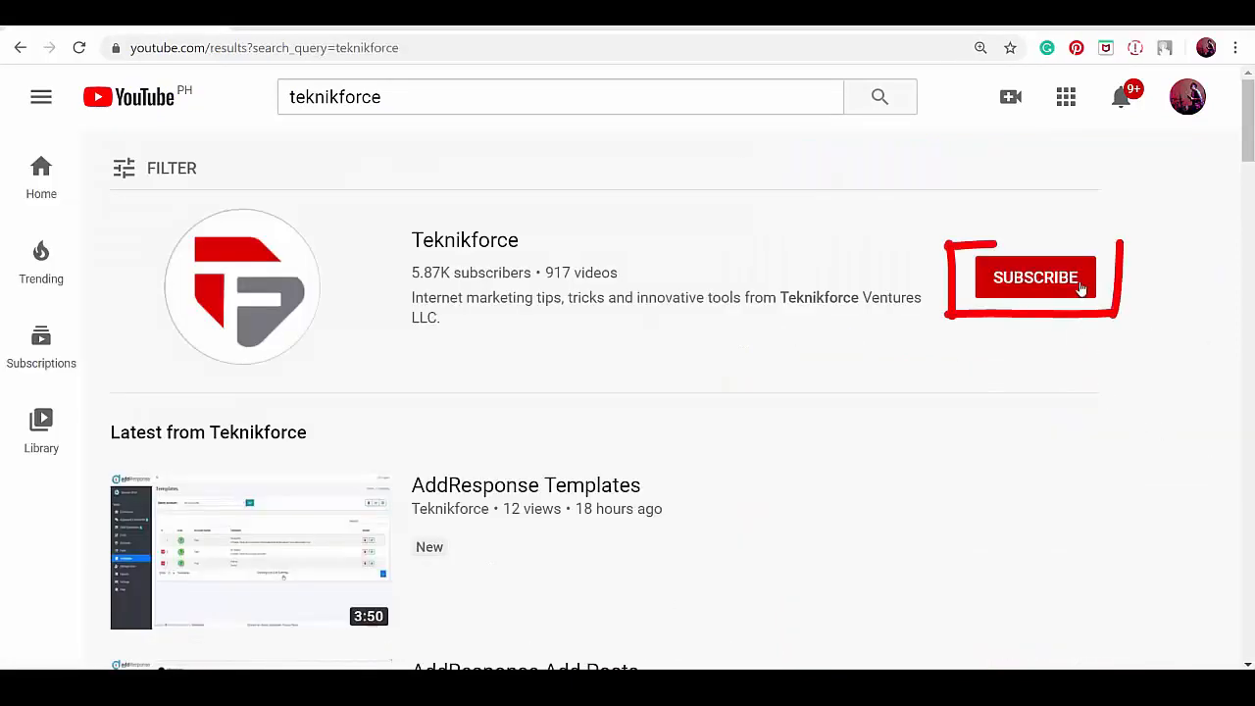
pyautogui.click(1035, 277)
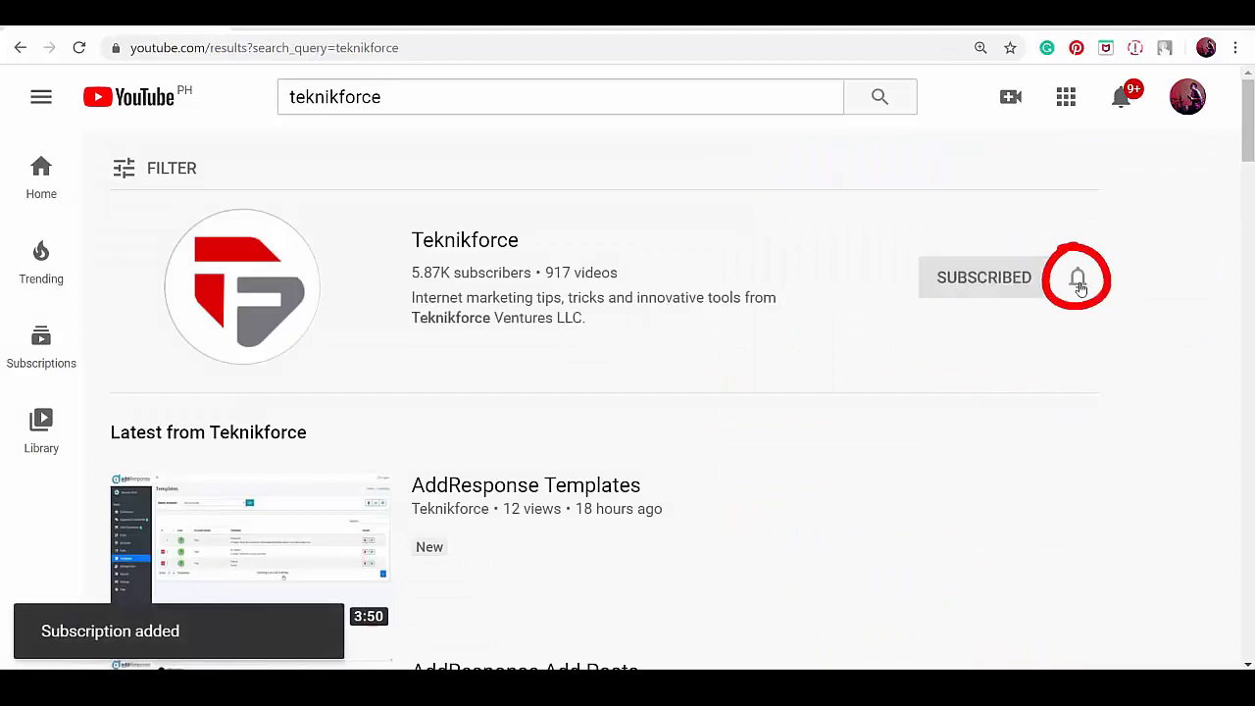
pyautogui.click(1076, 277)
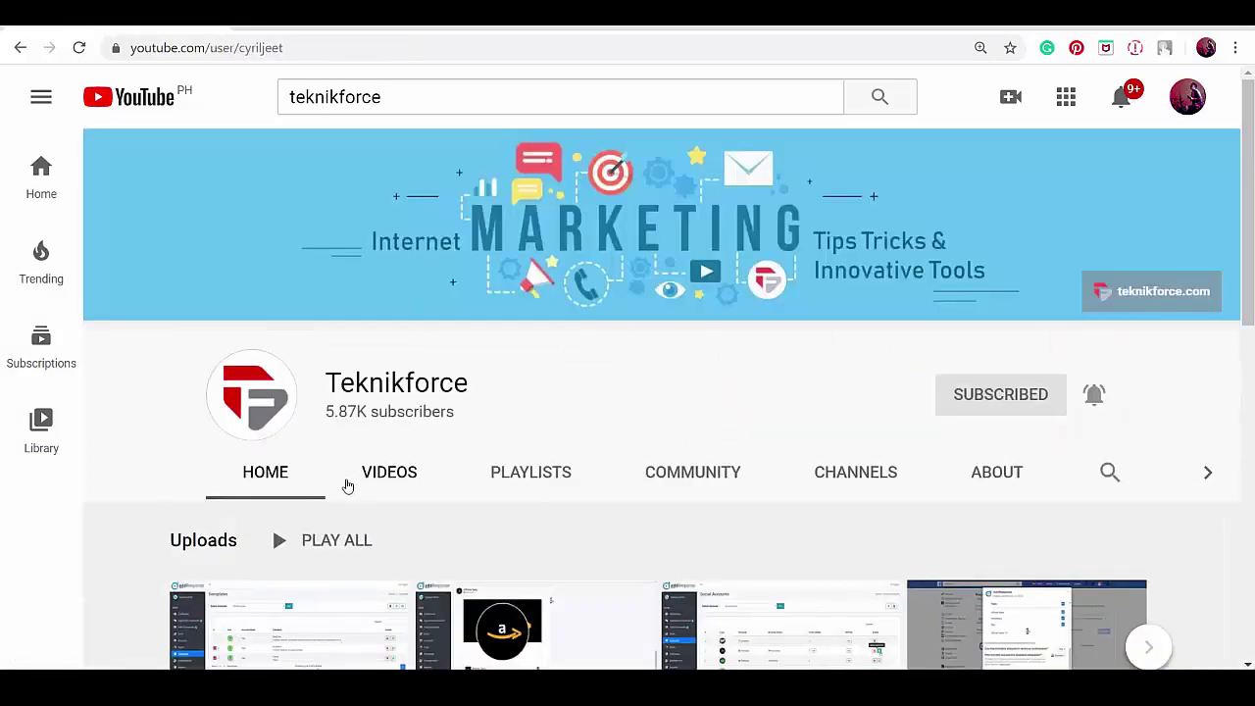
pyautogui.click(373, 477)
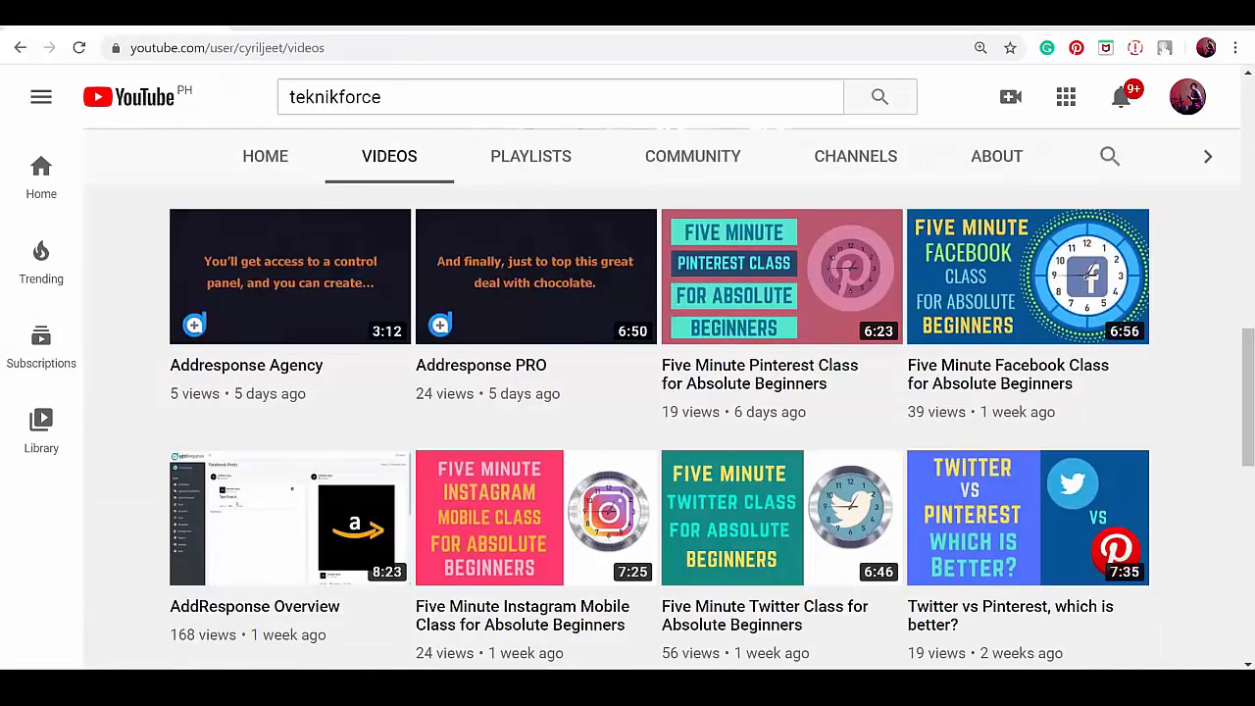
pyautogui.scroll(-10, 627, 392)
pyautogui.scroll(-10, 627, 392)
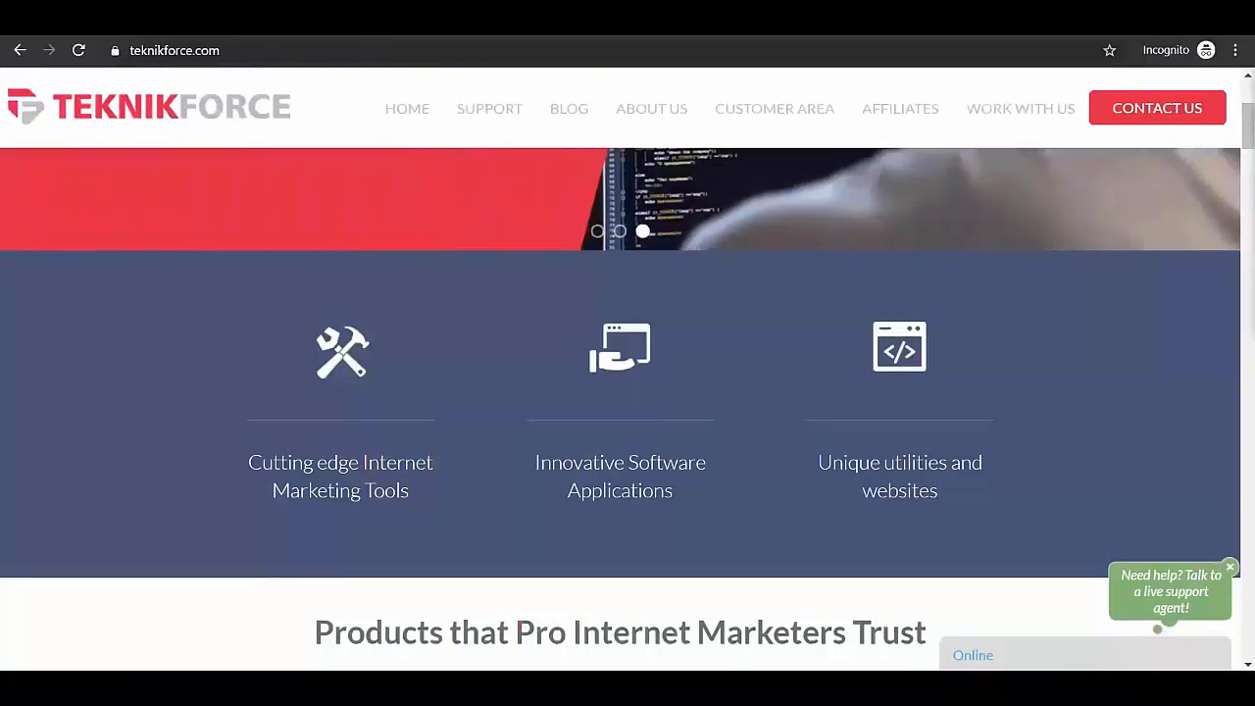
pyautogui.scroll(-5, 1152, 372)
pyautogui.scroll(-4, 1153, 372)
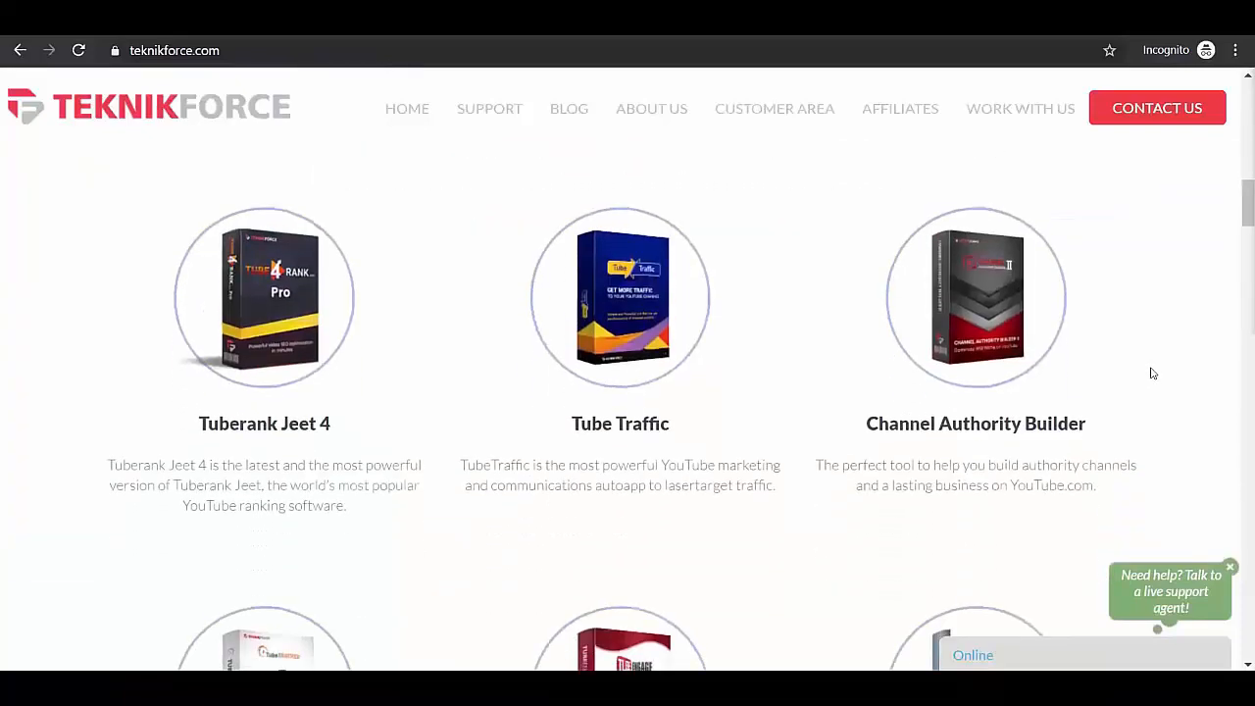
pyautogui.scroll(-5, 1153, 373)
pyautogui.scroll(-4, 1153, 372)
pyautogui.scroll(-5, 1152, 373)
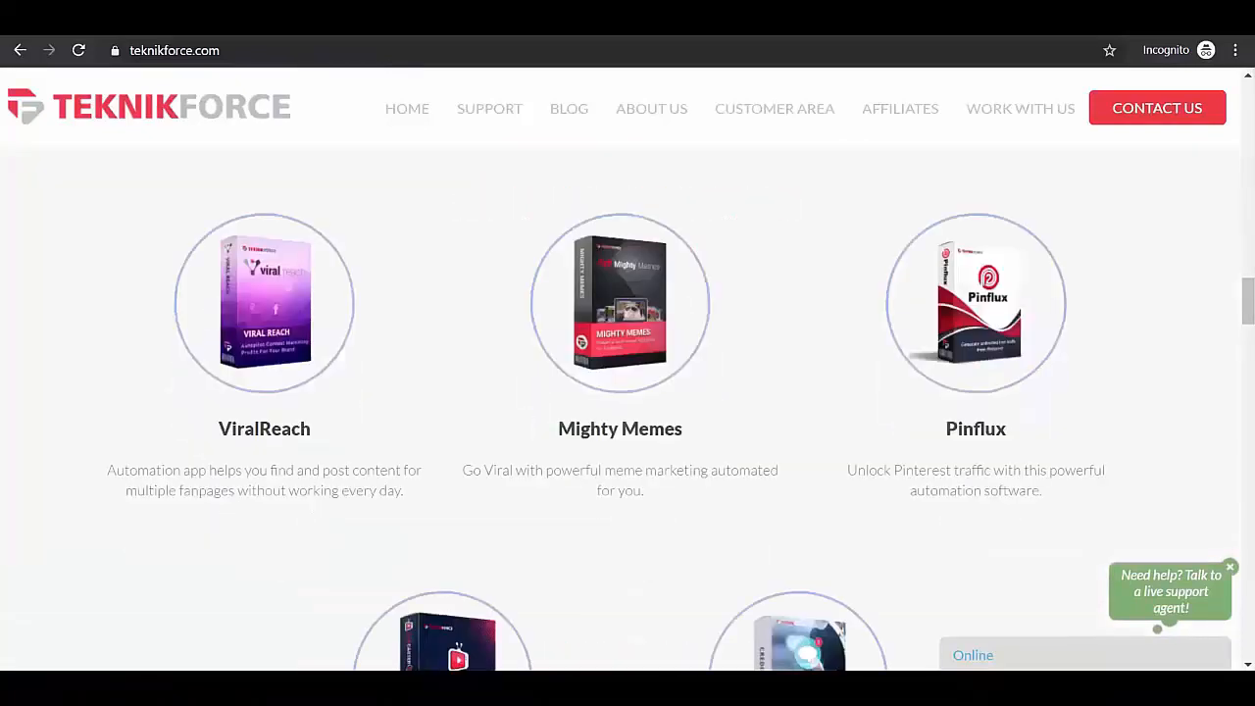
pyautogui.scroll(-3, 1152, 372)
pyautogui.scroll(-5, 1152, 372)
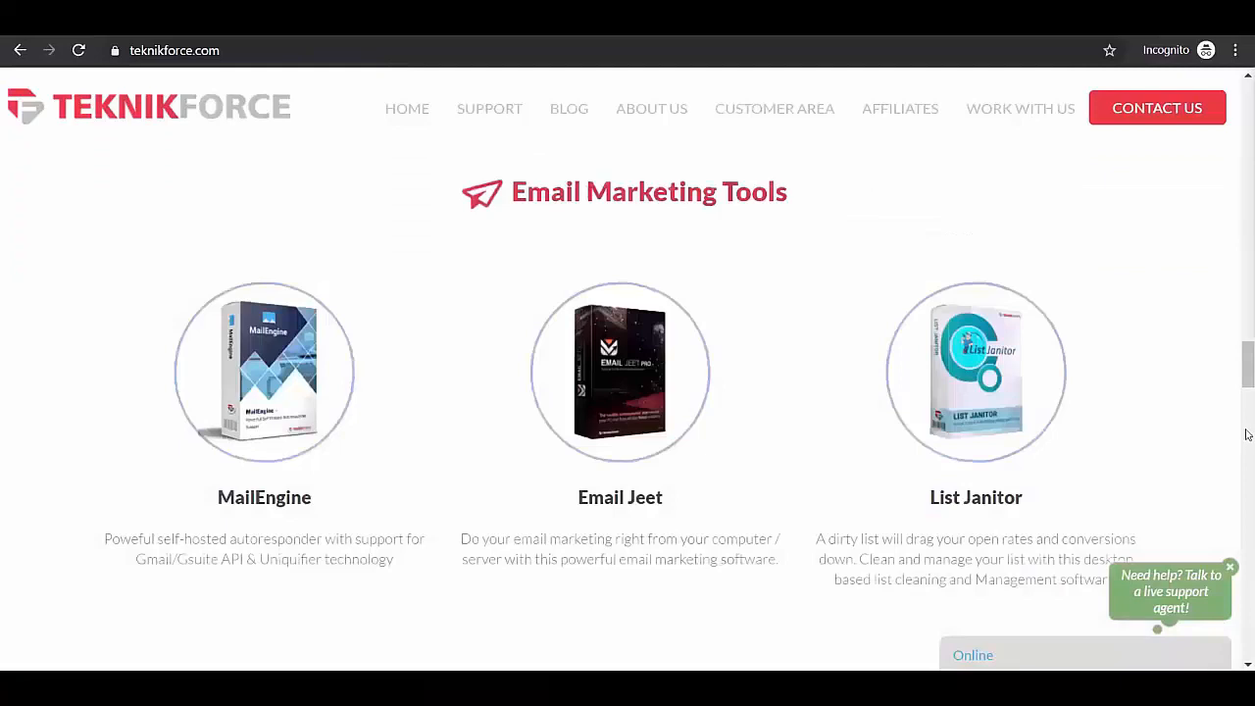
pyautogui.scroll(-5, 1153, 373)
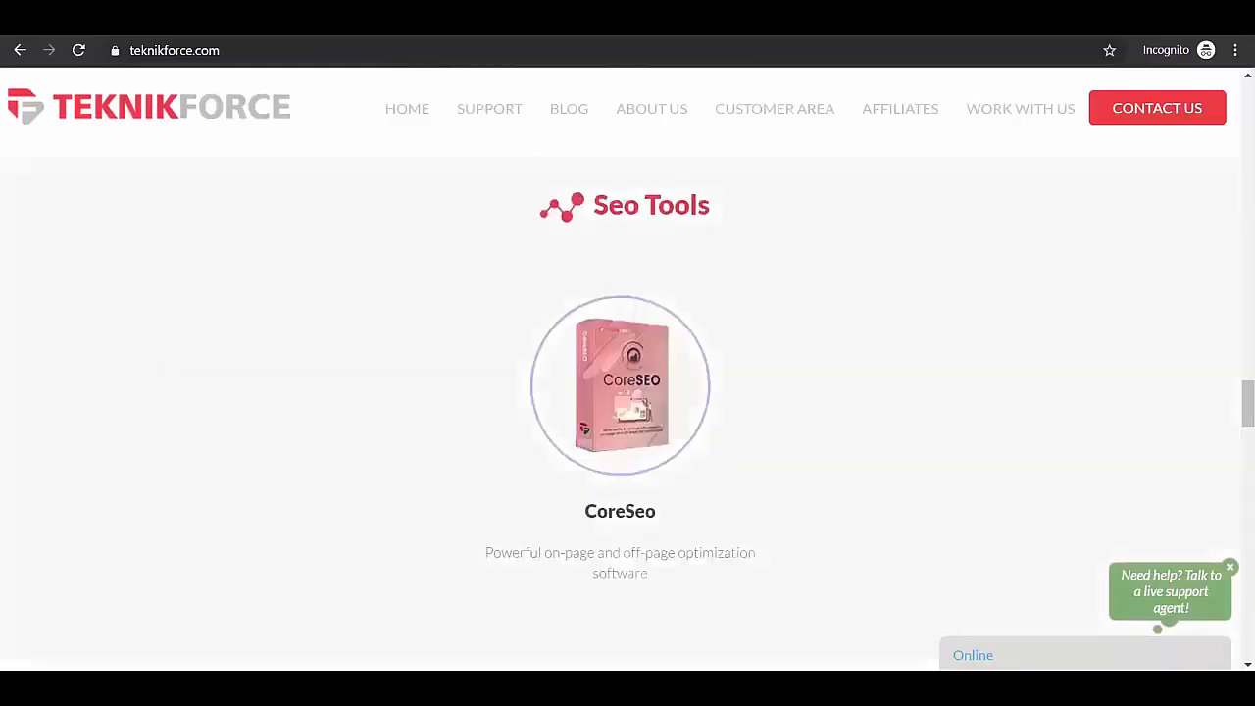
pyautogui.scroll(-5, 1153, 372)
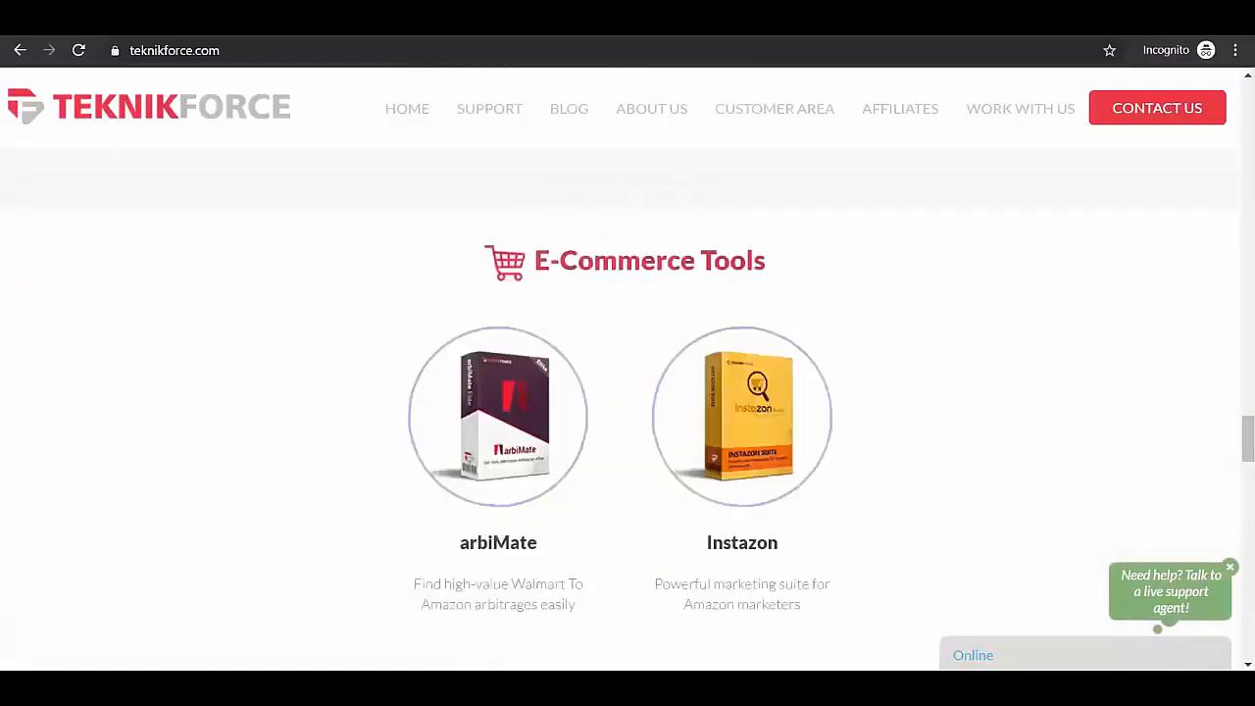
pyautogui.scroll(-5, 1152, 373)
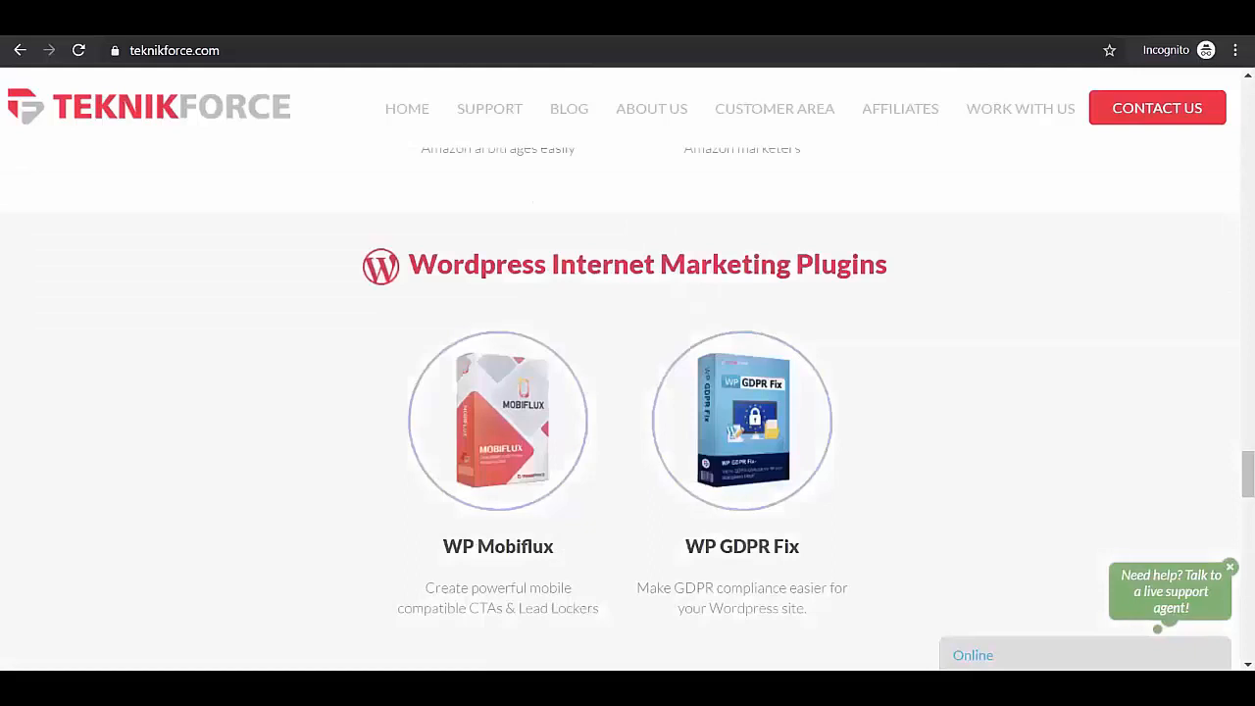